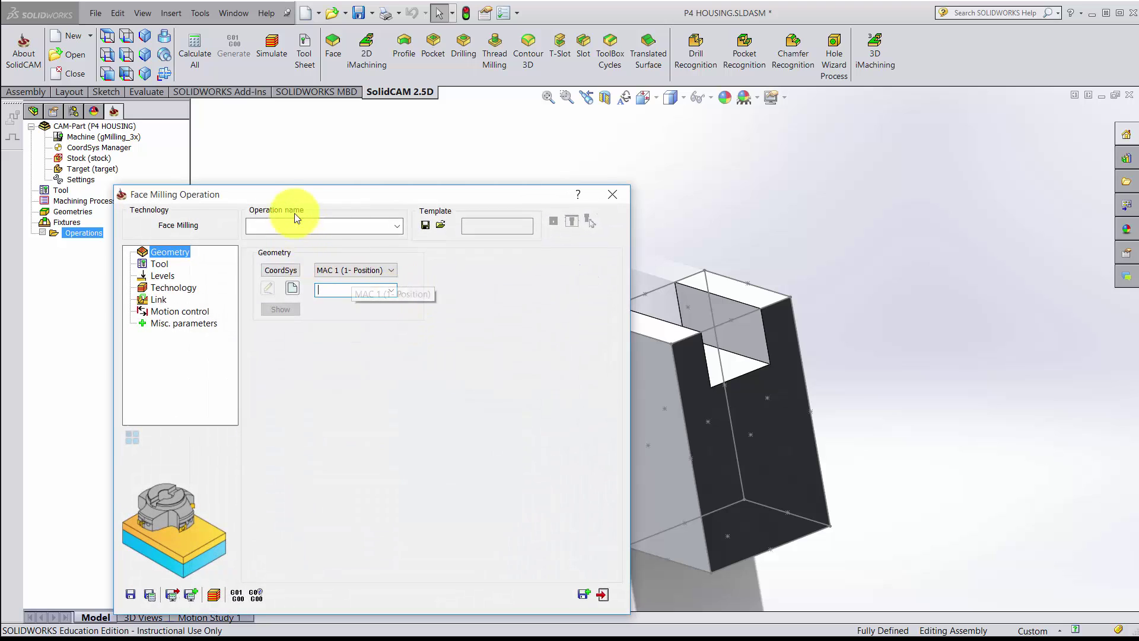
left_click_drag(338, 195, 523, 108)
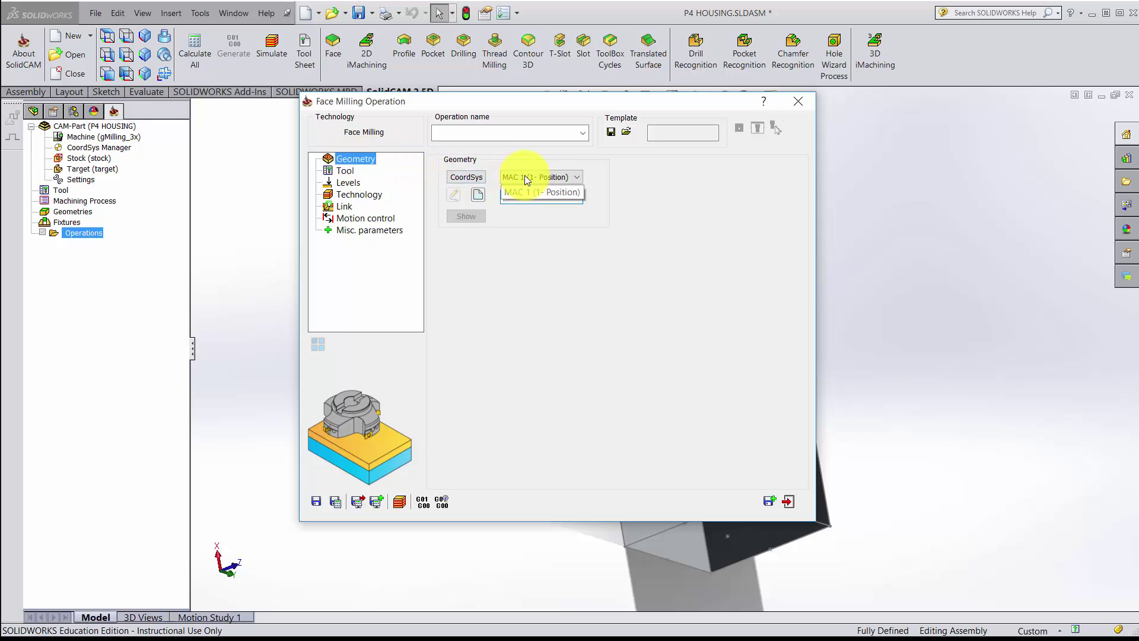
left_click(525, 198)
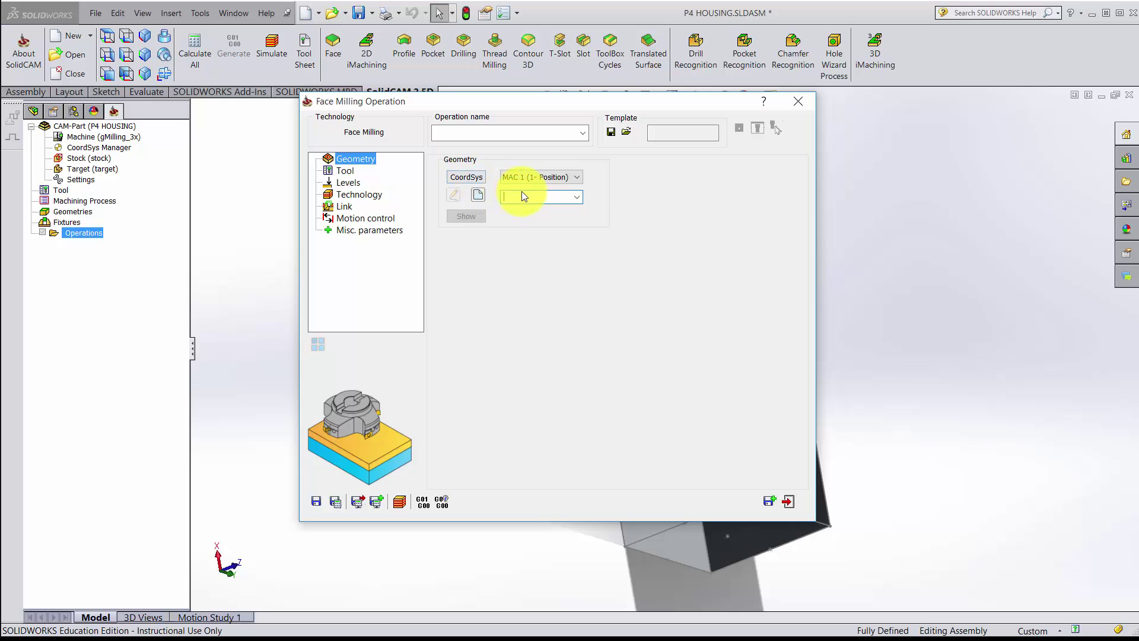
Create a new face milling geometry 'facemill' using the whole housing solid as base geometry.
left_click(478, 197)
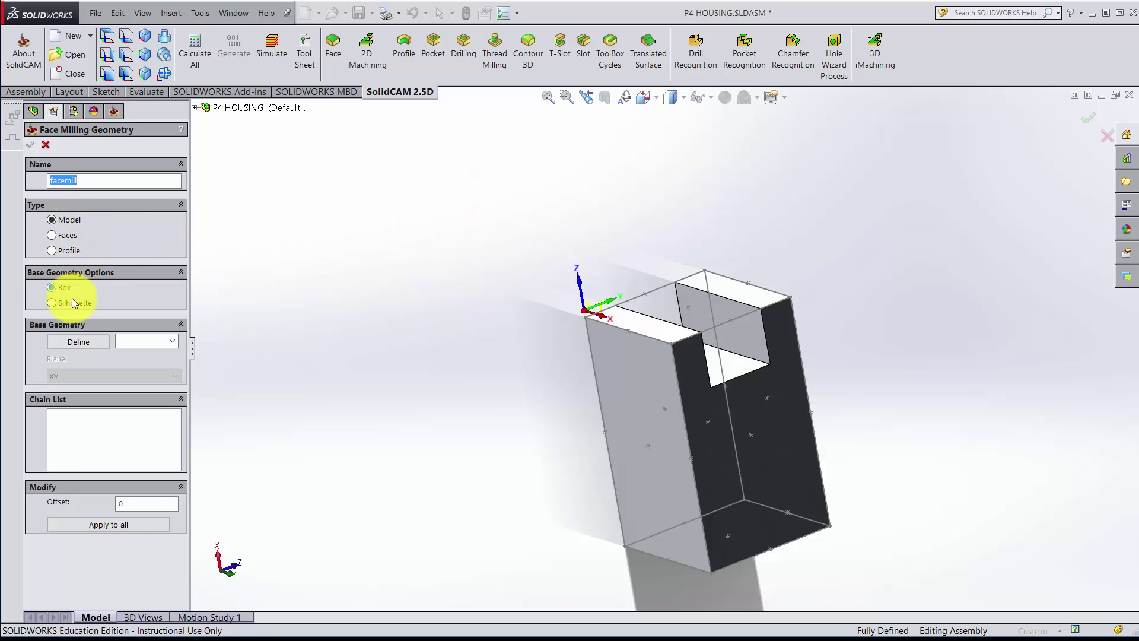
left_click(79, 342)
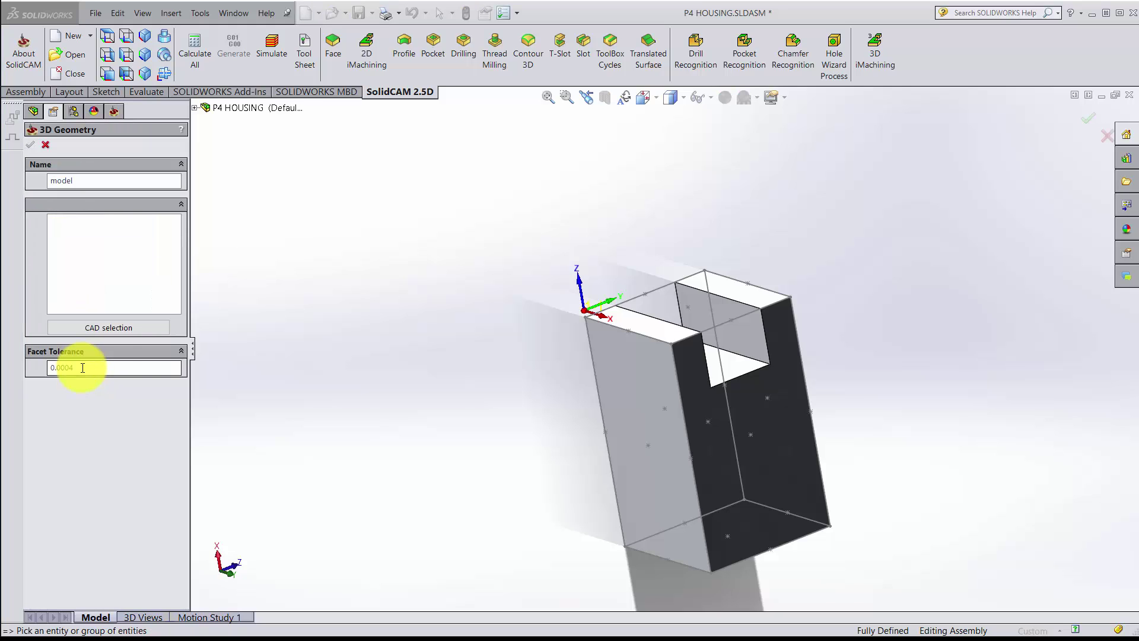
left_click(619, 374)
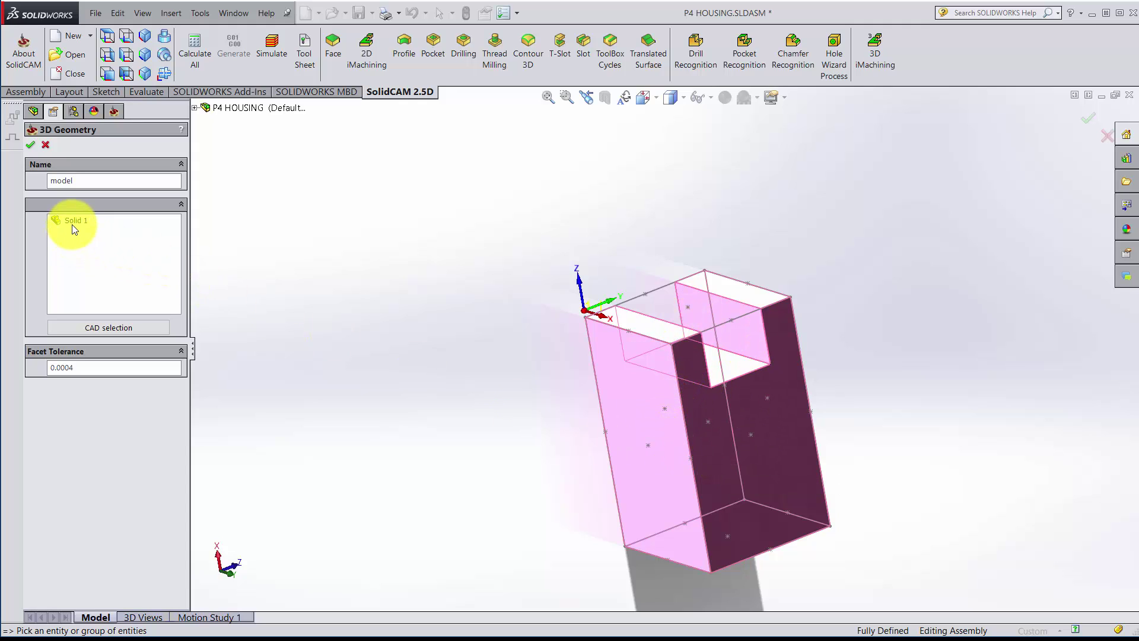
left_click(30, 145)
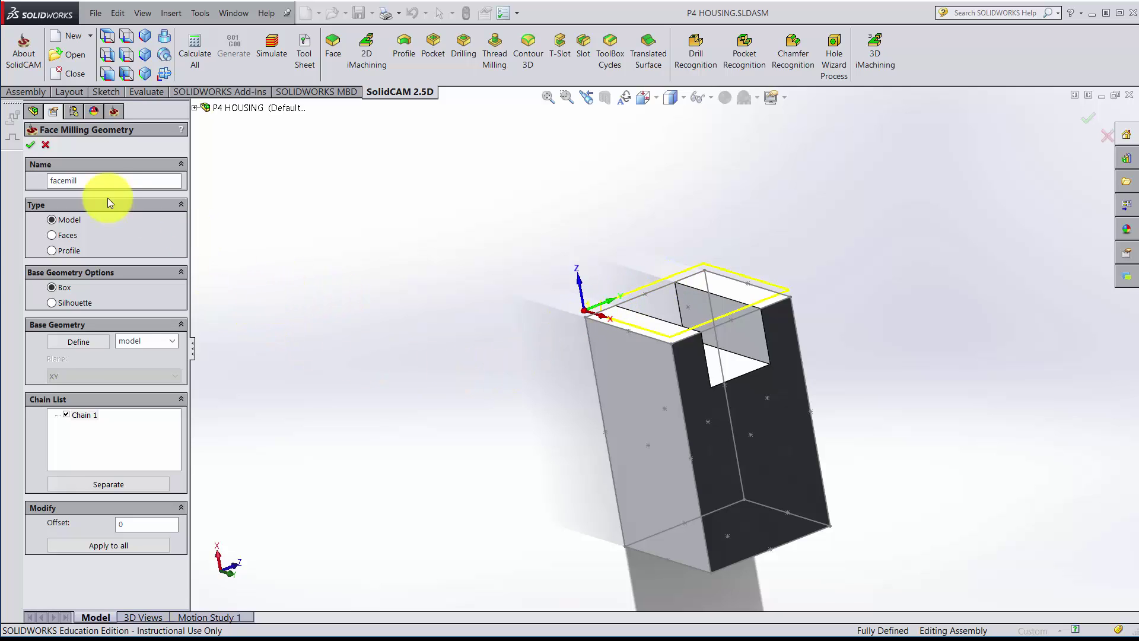
Accept the facemill geometry so the operation becomes FM_facemill, and bring up its tool list.
left_click(30, 145)
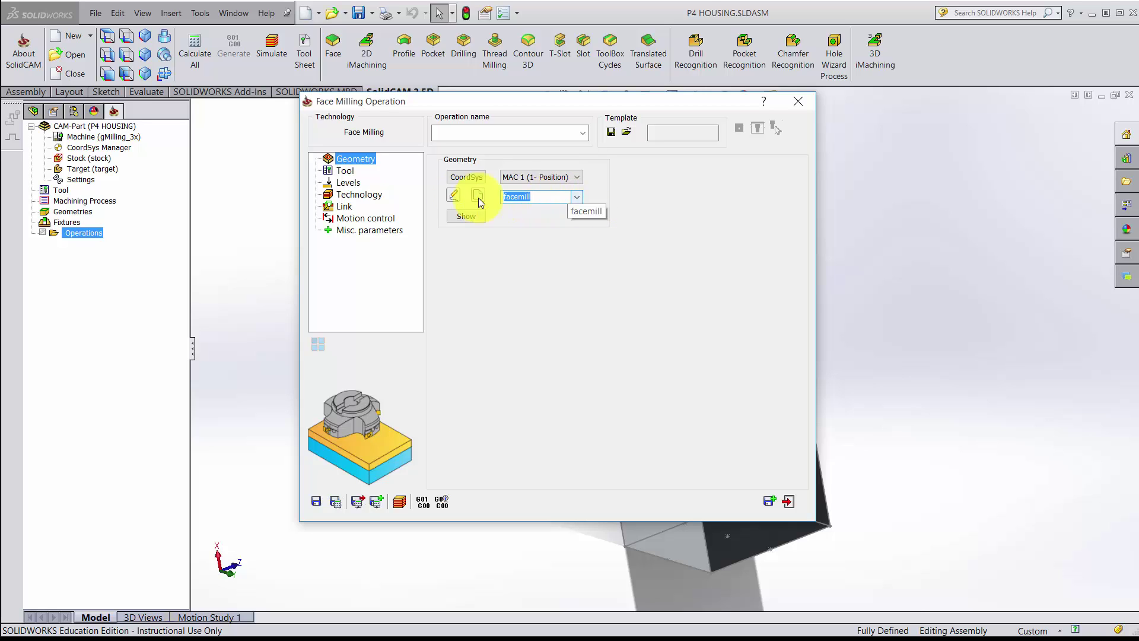
left_click(349, 171)
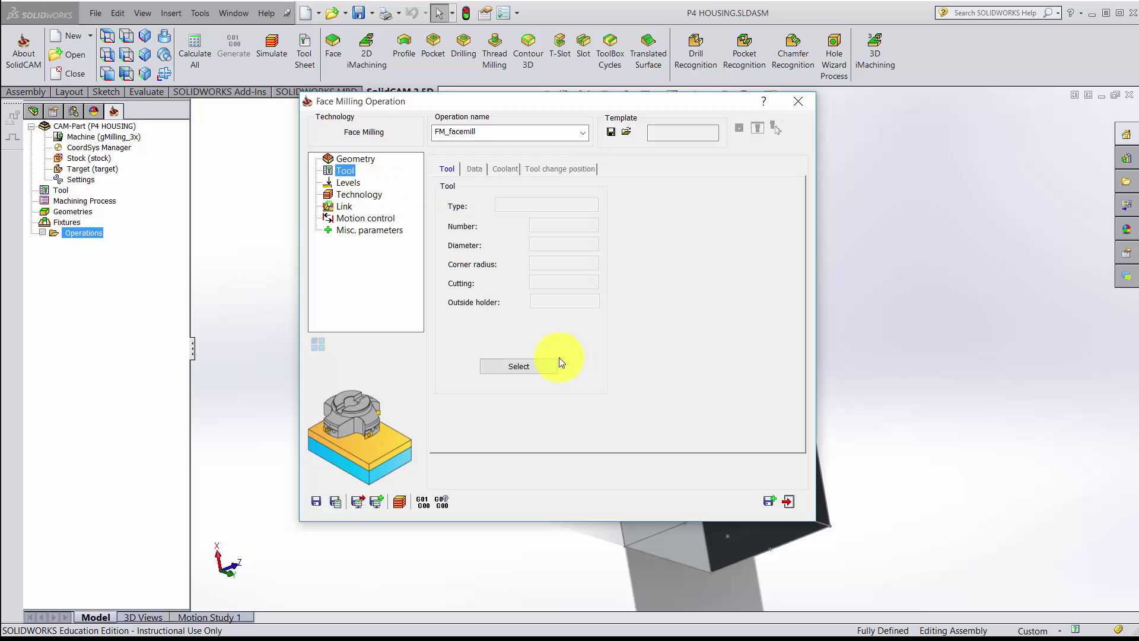
left_click(524, 364)
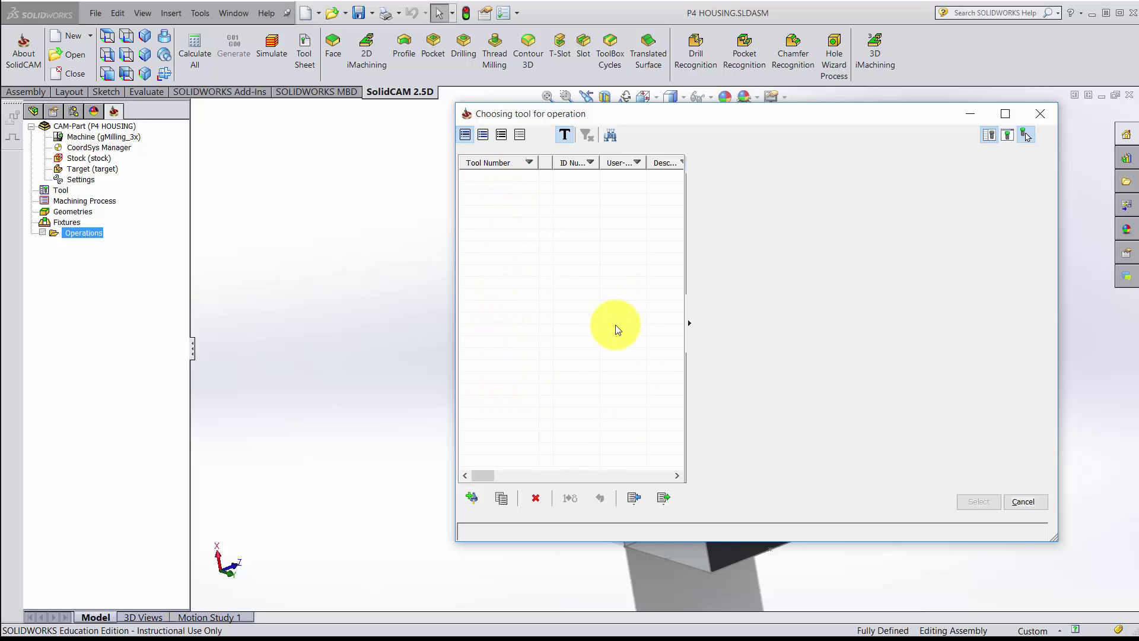
Add a new FACE MILL milling tool numbered 5.
left_click(473, 499)
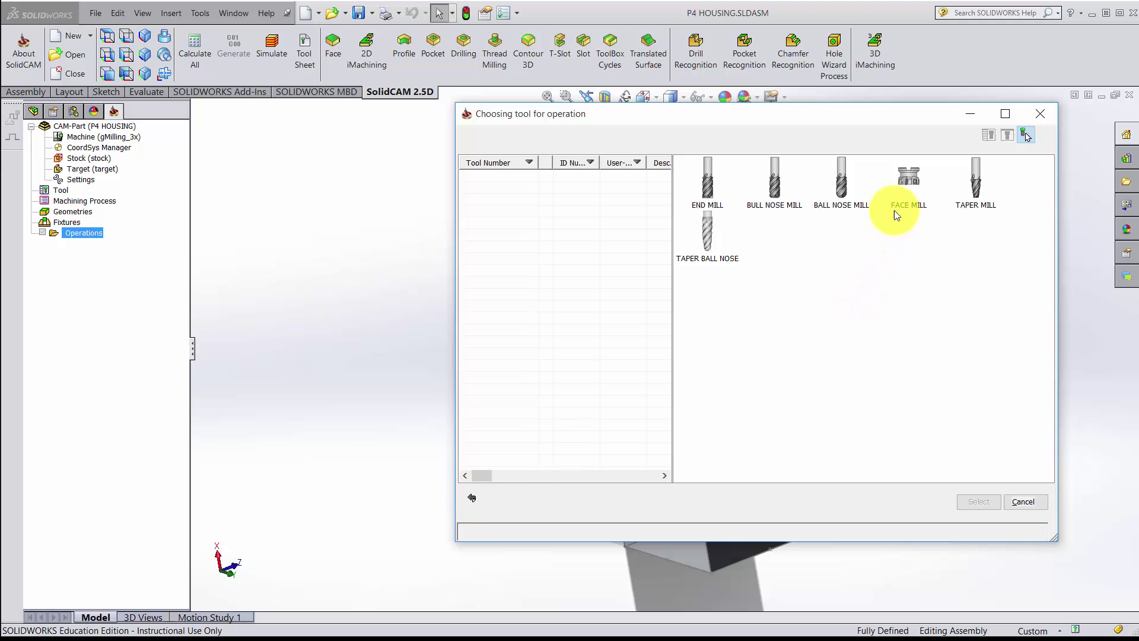
left_click(904, 189)
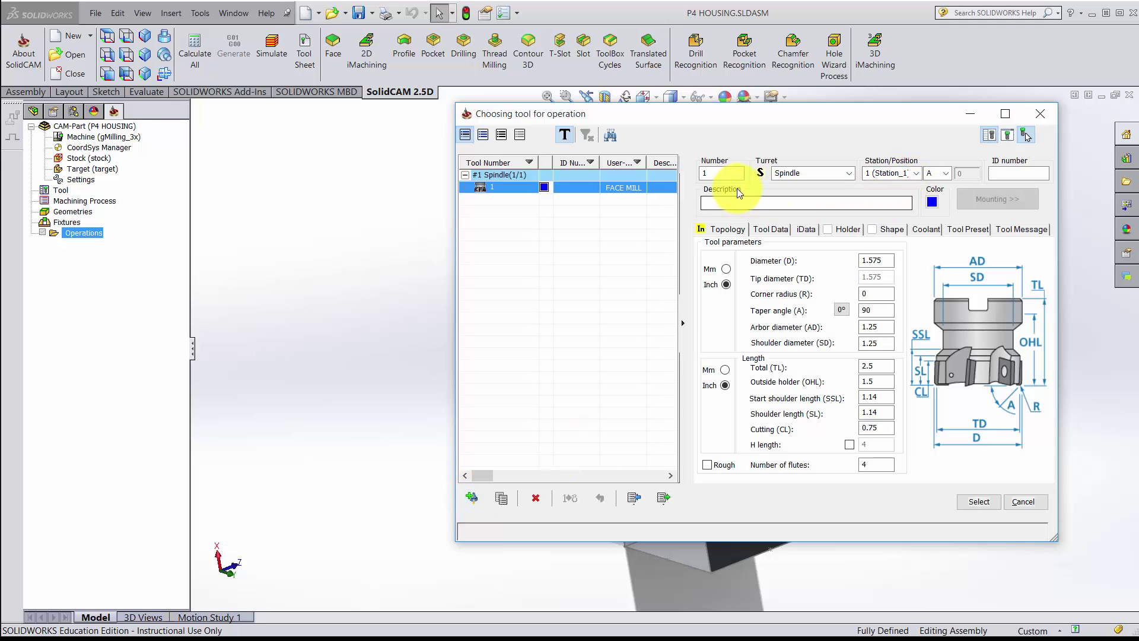
left_click(725, 173)
type("5")
left_click(750, 203)
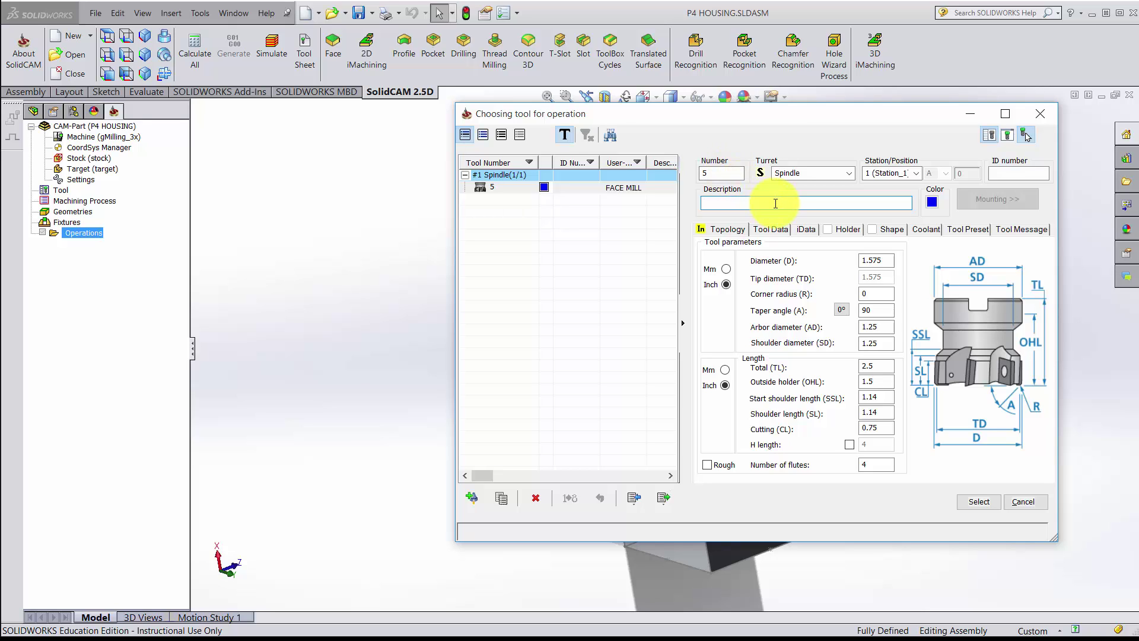
Give the face mill diameter 3.1, total length 3.5 and 6 flutes.
left_click(873, 261)
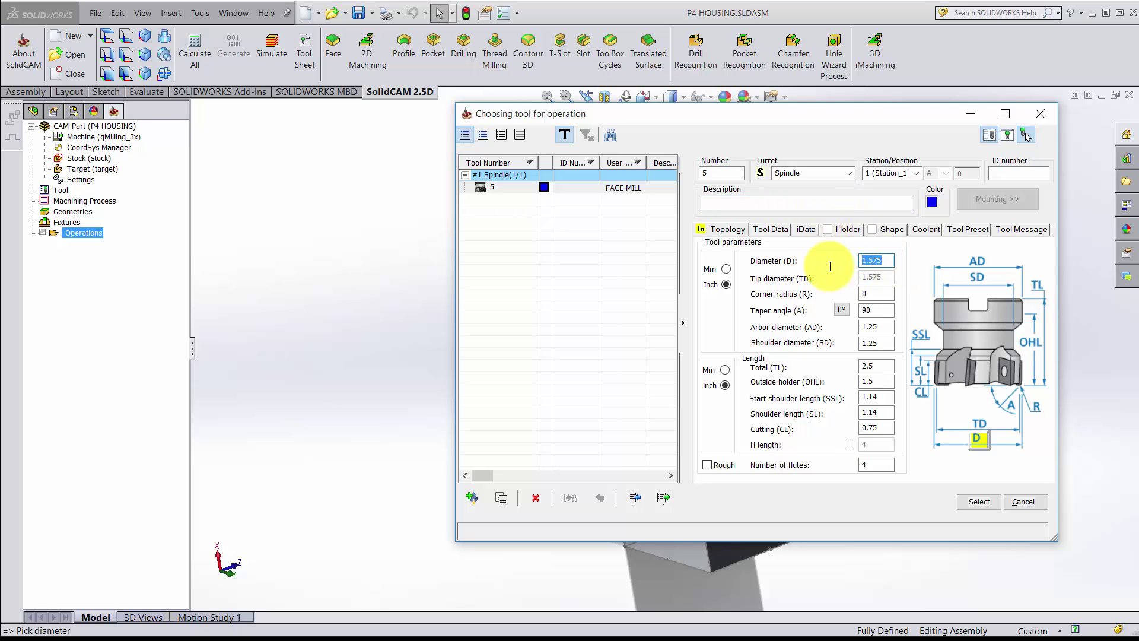
type("3.1")
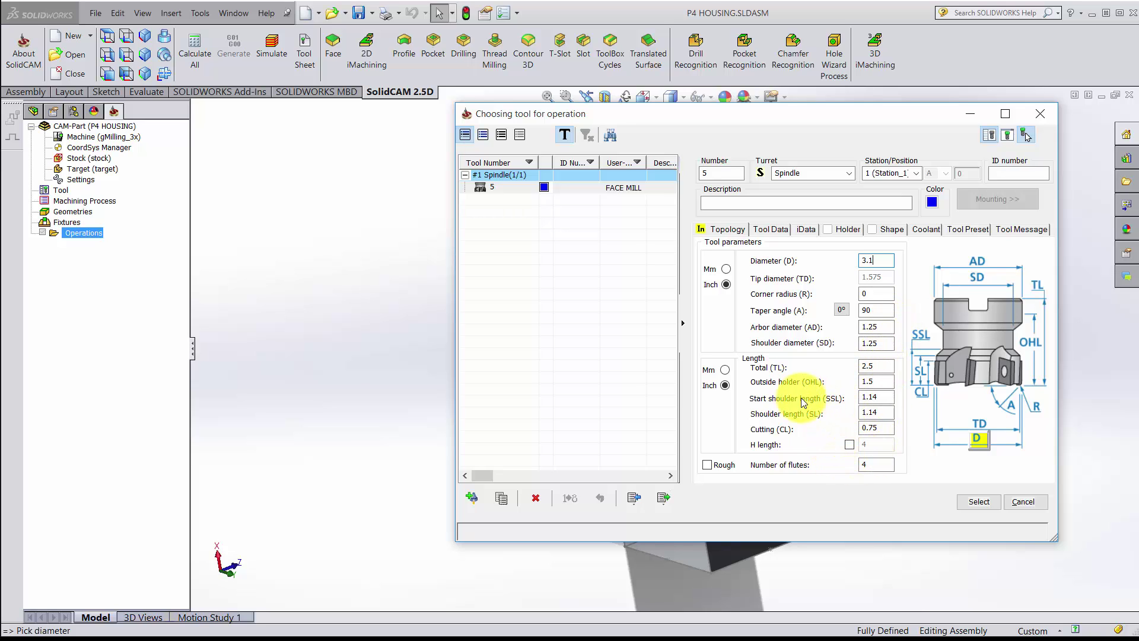
left_click(882, 368)
left_click_drag(882, 368, 828, 369)
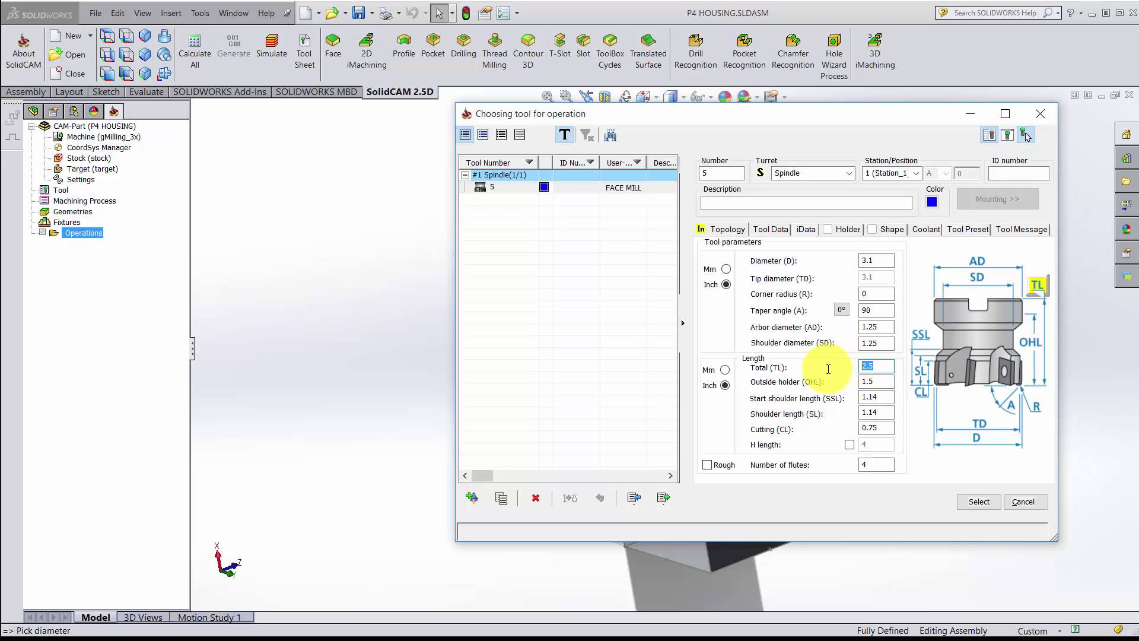
type("3.5")
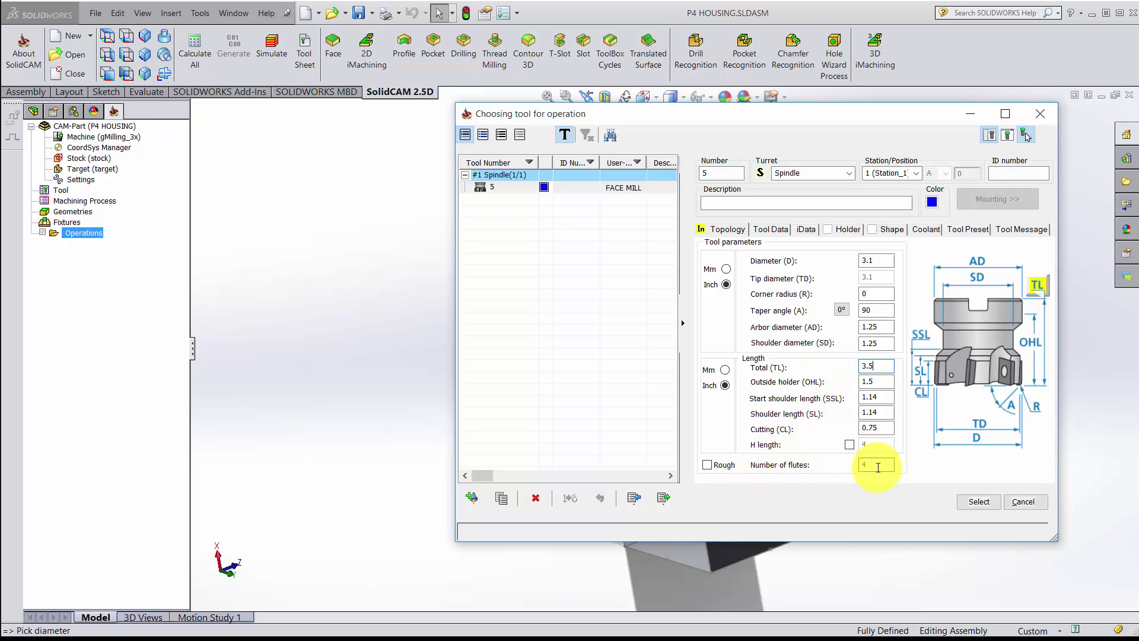
left_click_drag(878, 467, 836, 470)
type("6")
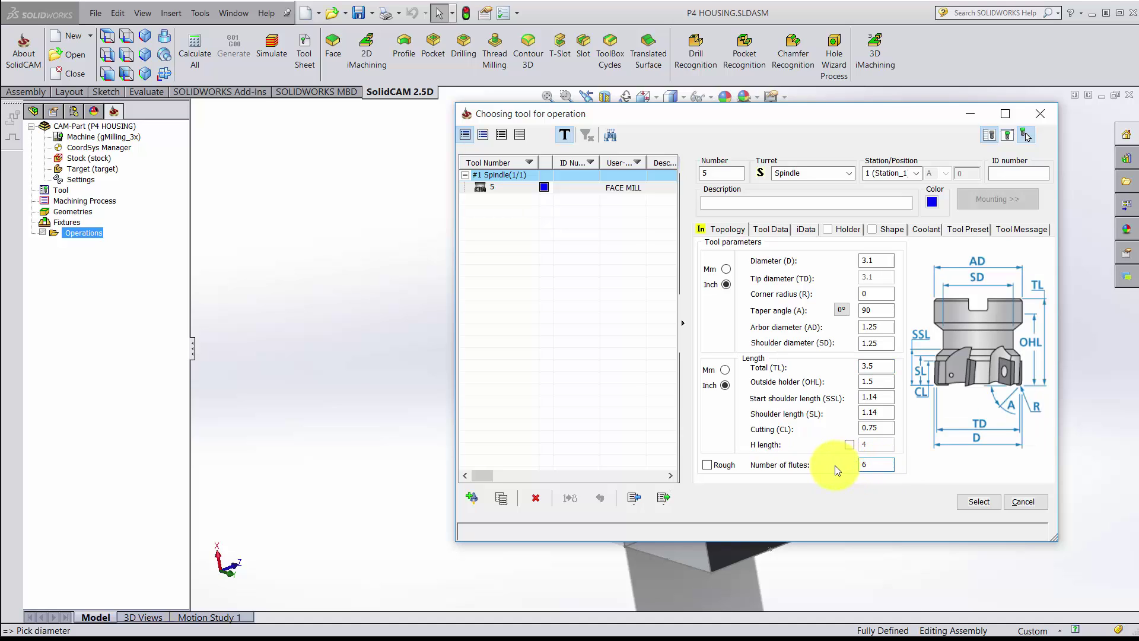
Set face mill 5's Feed XY to 1 and Feed Z to 25, keeping spin rate 1000 rpm.
left_click(771, 230)
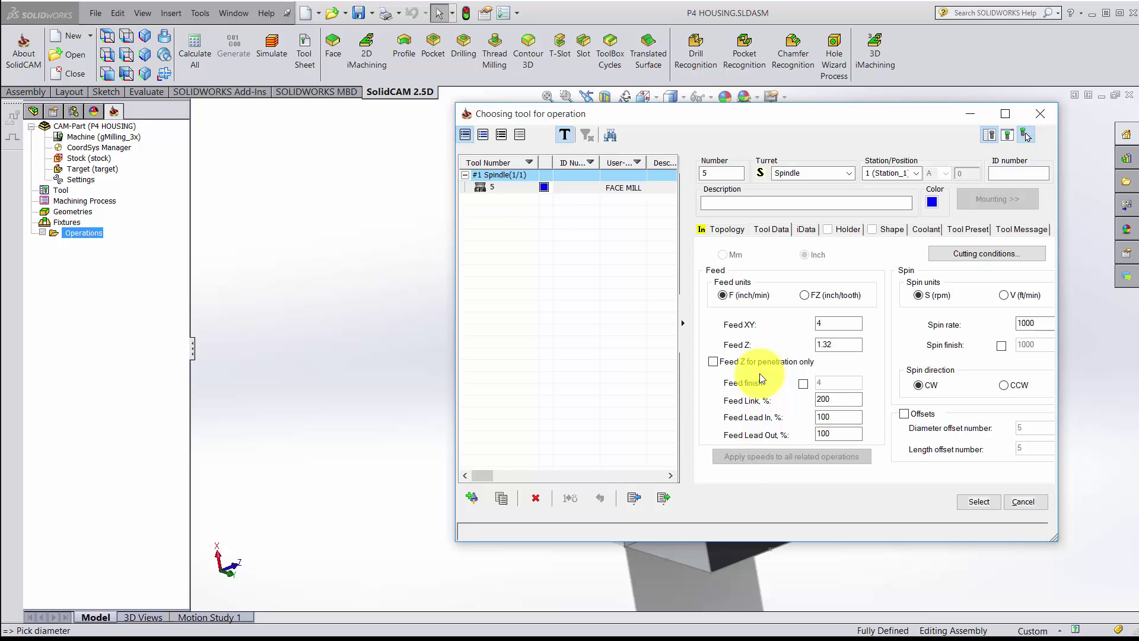
double_click(852, 322)
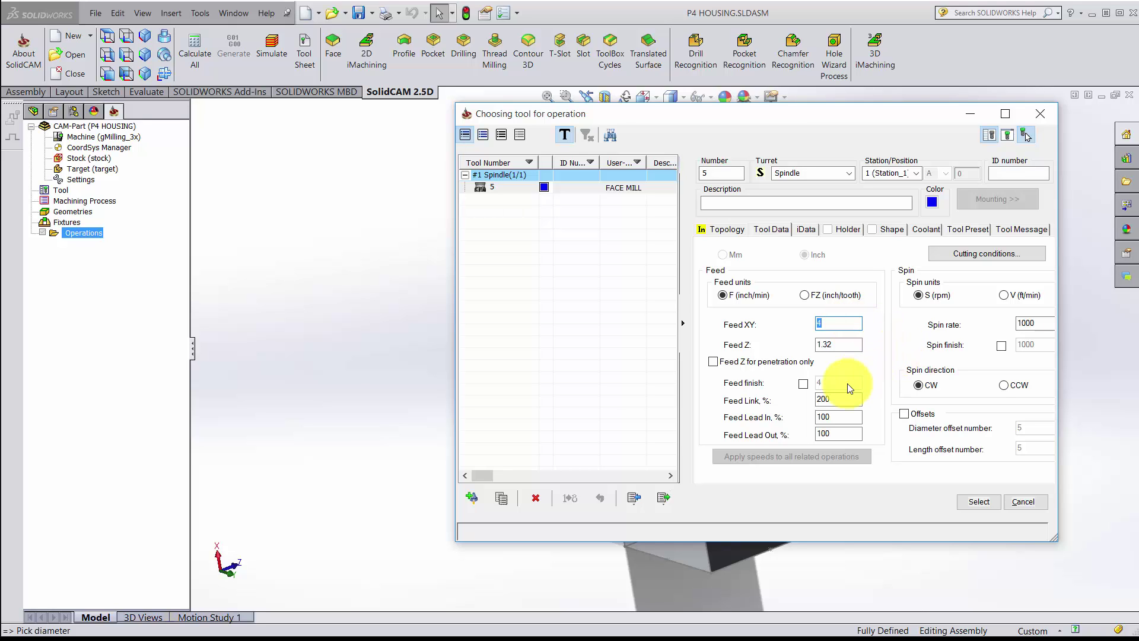
type("1")
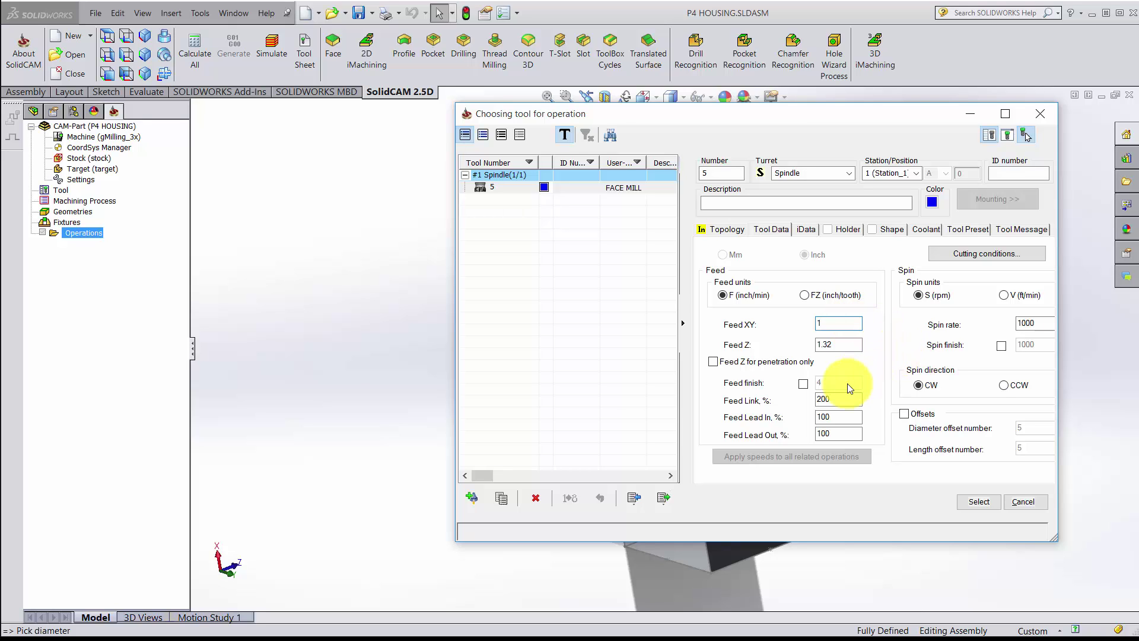
double_click(843, 343)
key("BackSpace")
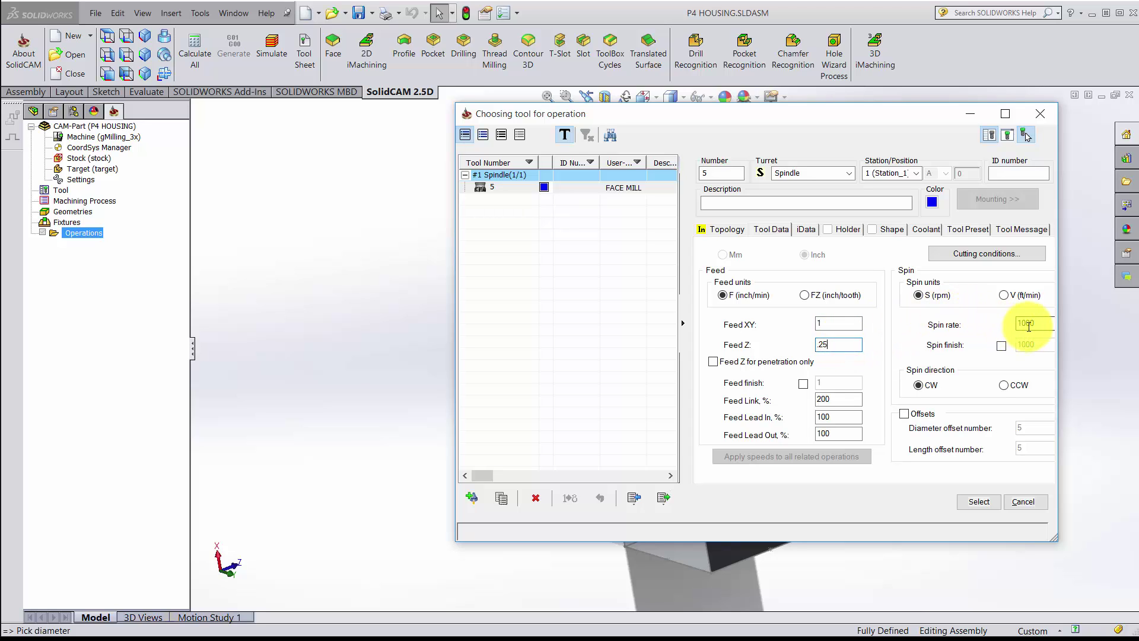
double_click(1041, 325)
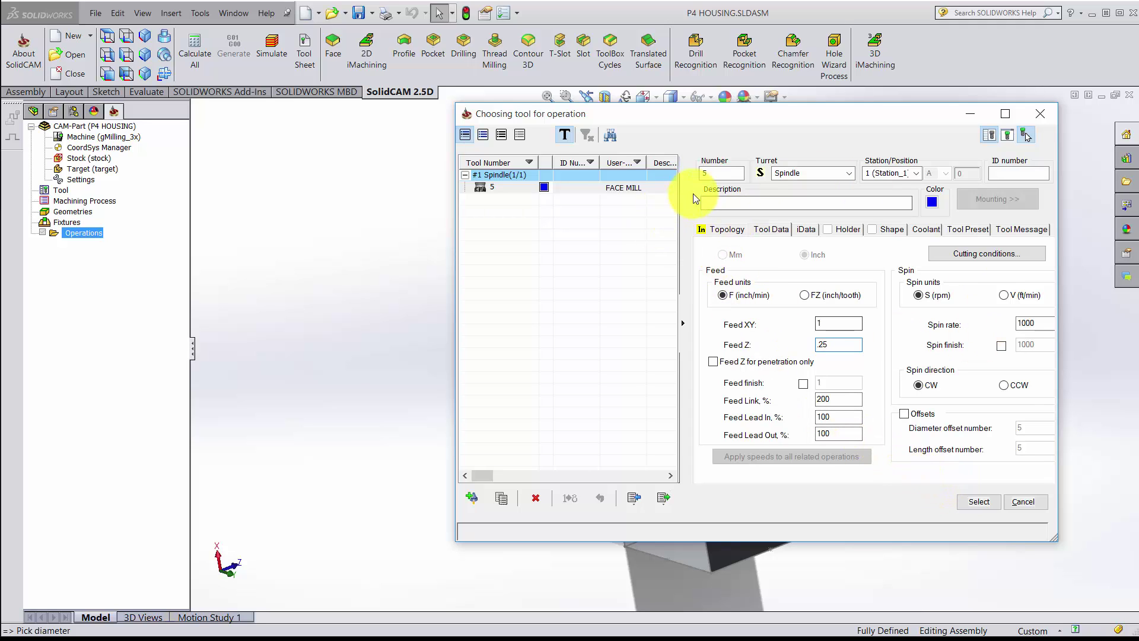
Assign face mill 5 to the operation and set its upper level to Z 0.
left_click(979, 503)
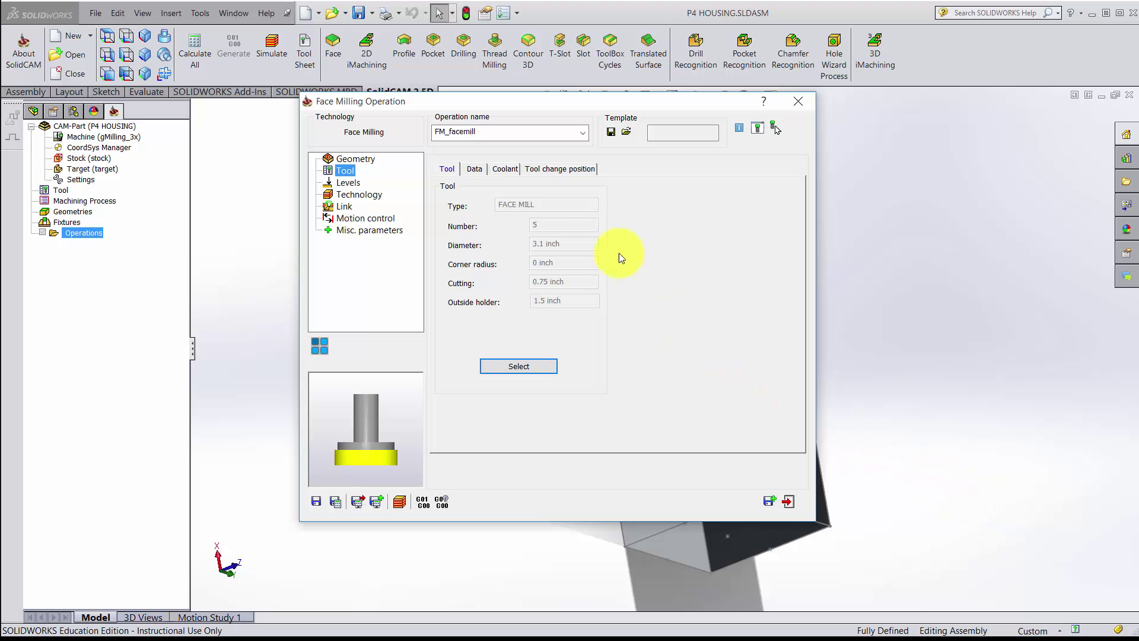
left_click(368, 158)
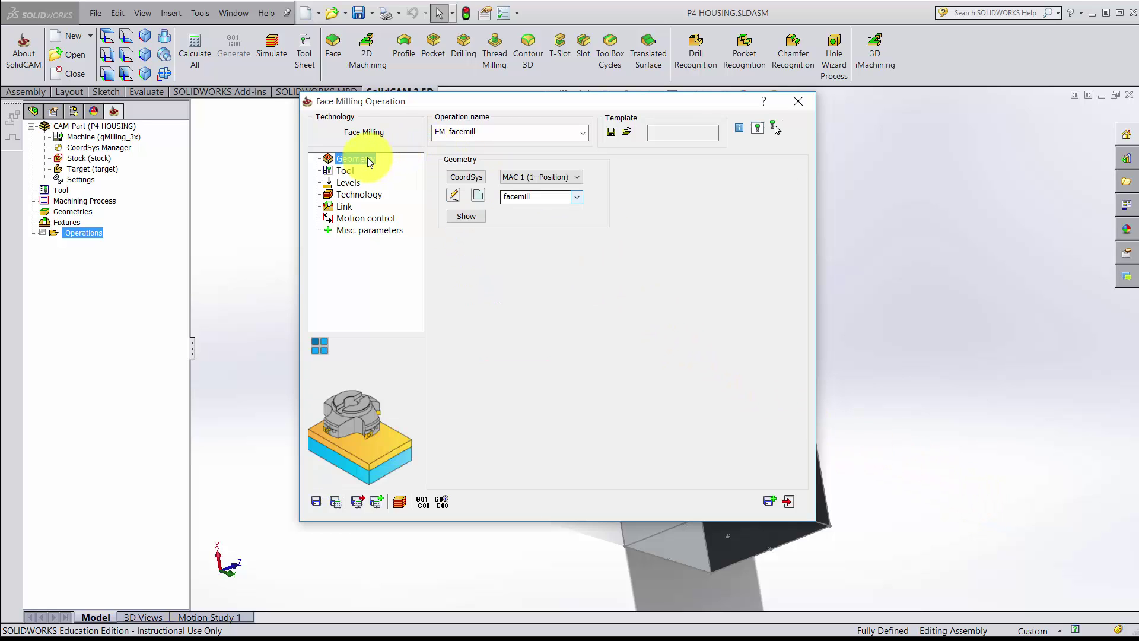
left_click(350, 171)
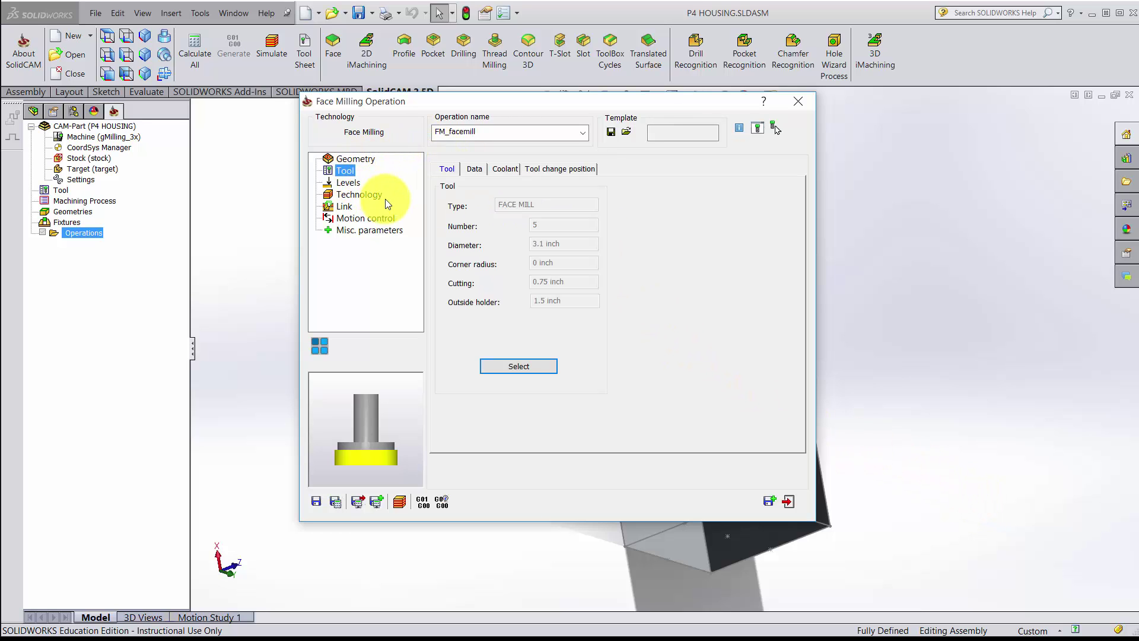
left_click(347, 182)
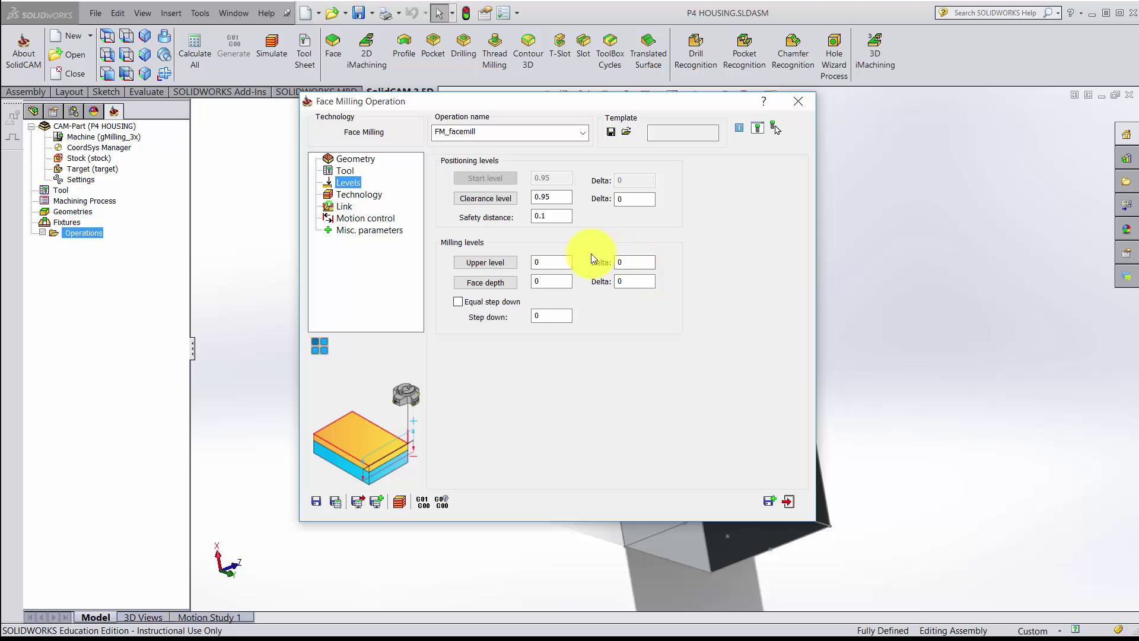
left_click(497, 264)
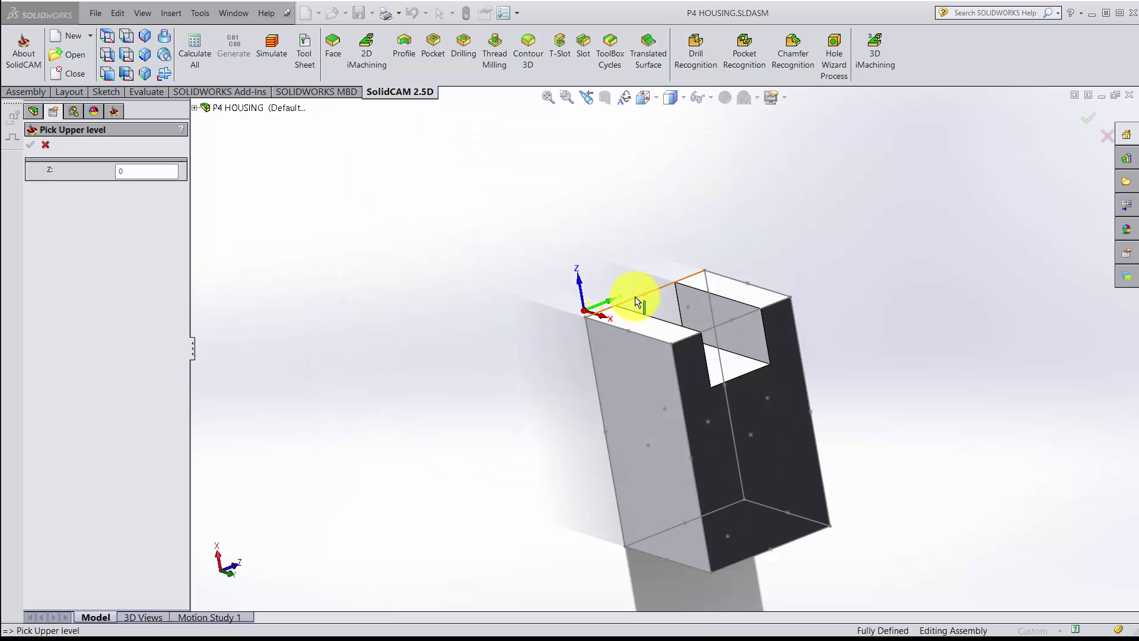
scroll(604, 307, "down", 3)
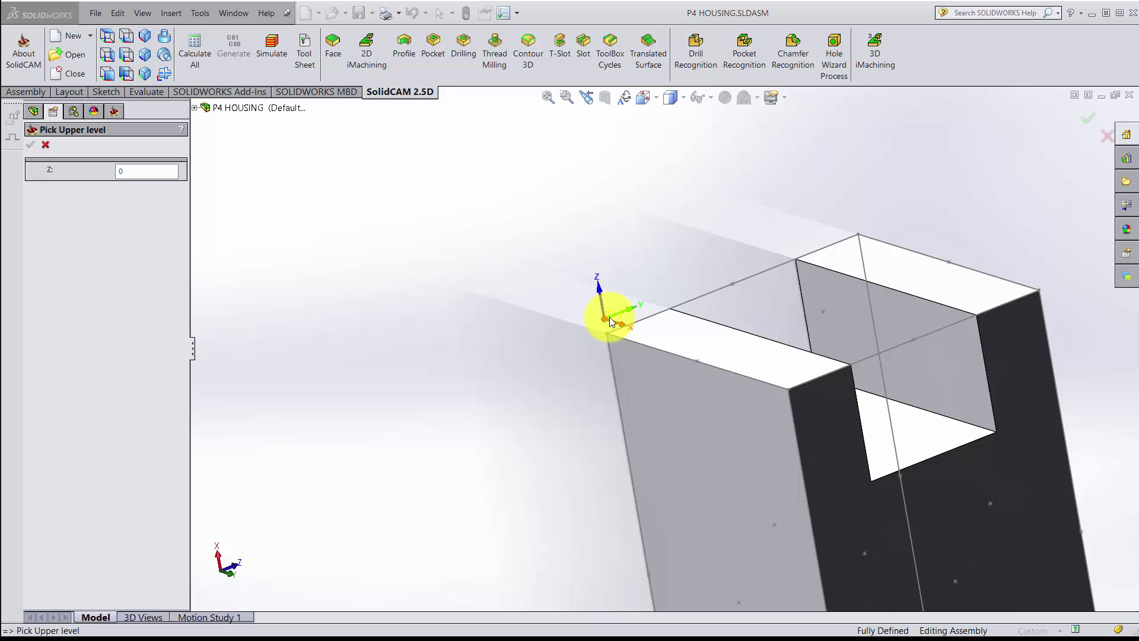
left_click(150, 168)
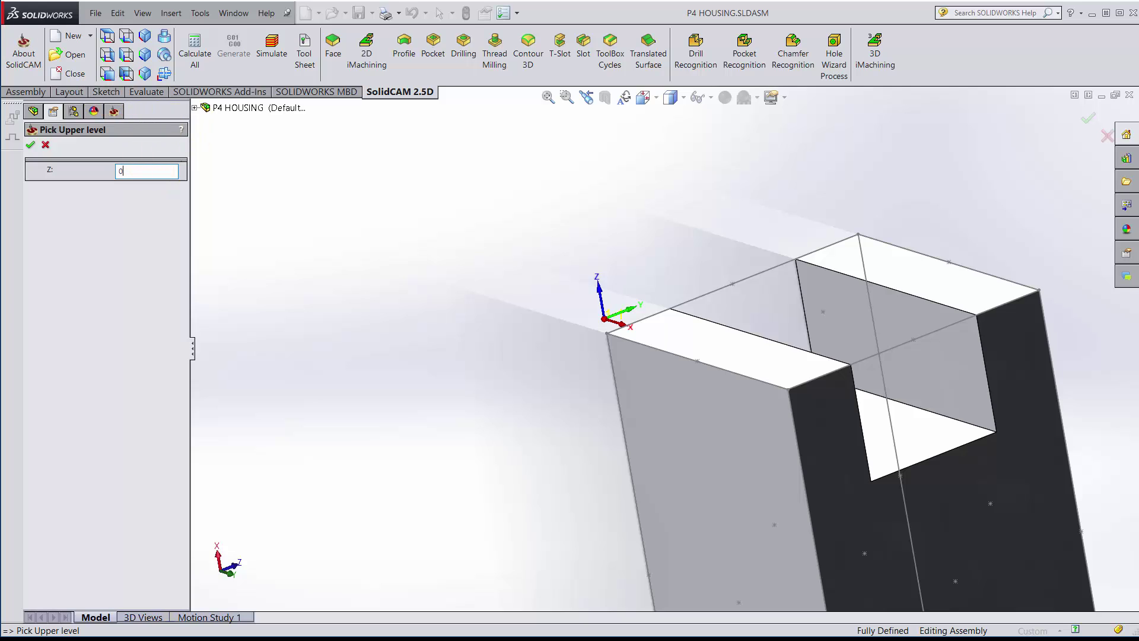
left_click(33, 146)
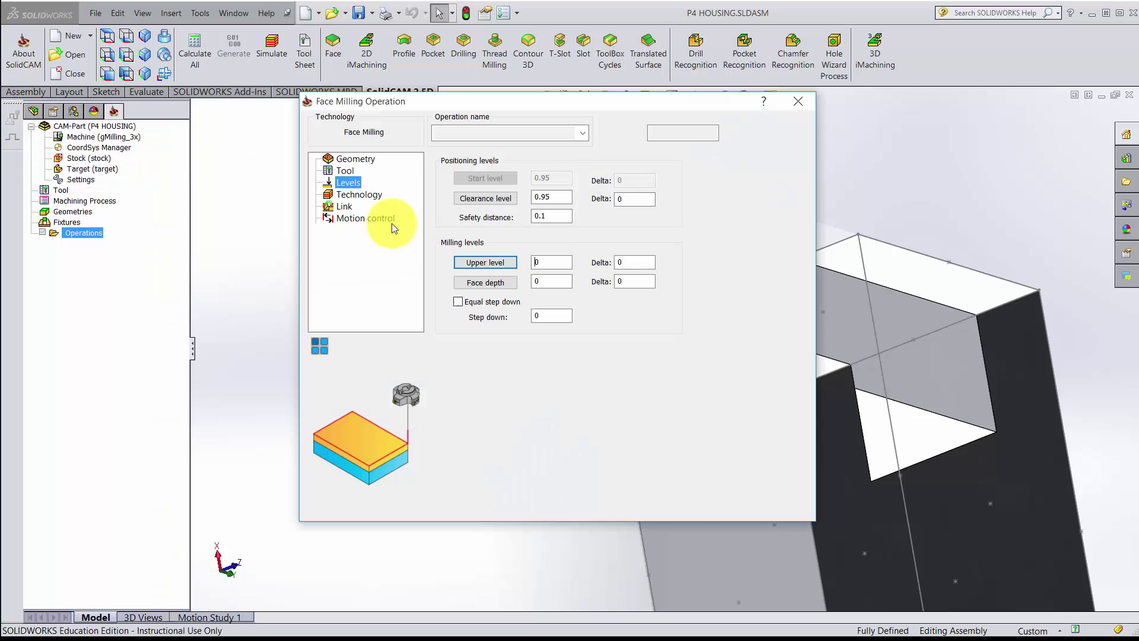
Set face depth 0.05 from the housing's top face and view the Hatch technology settings.
left_click(496, 287)
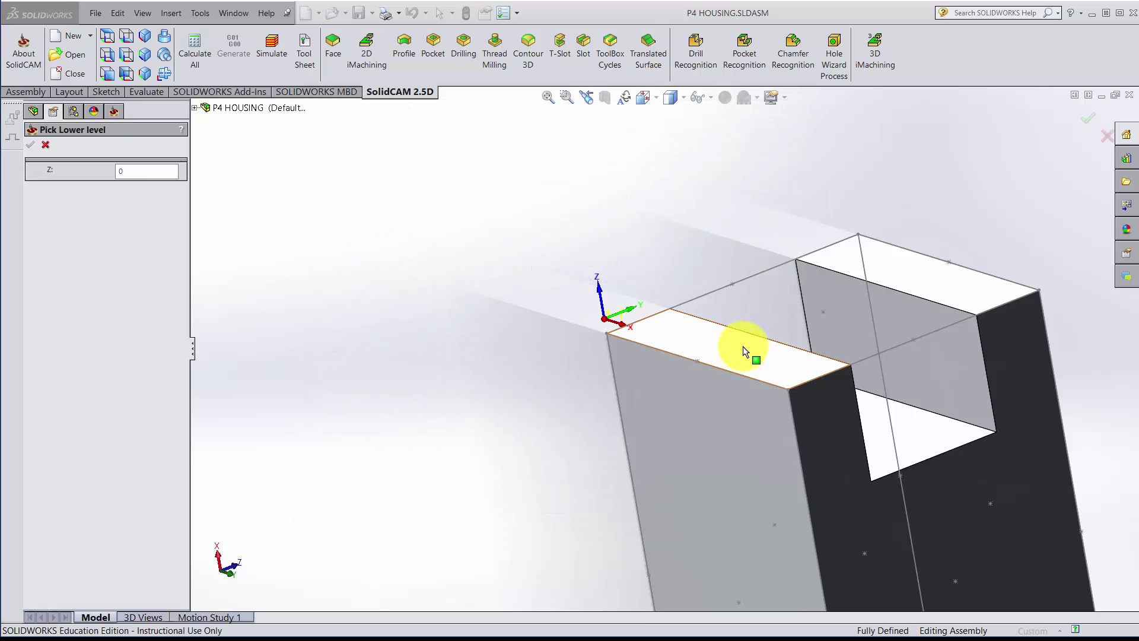
left_click(745, 351)
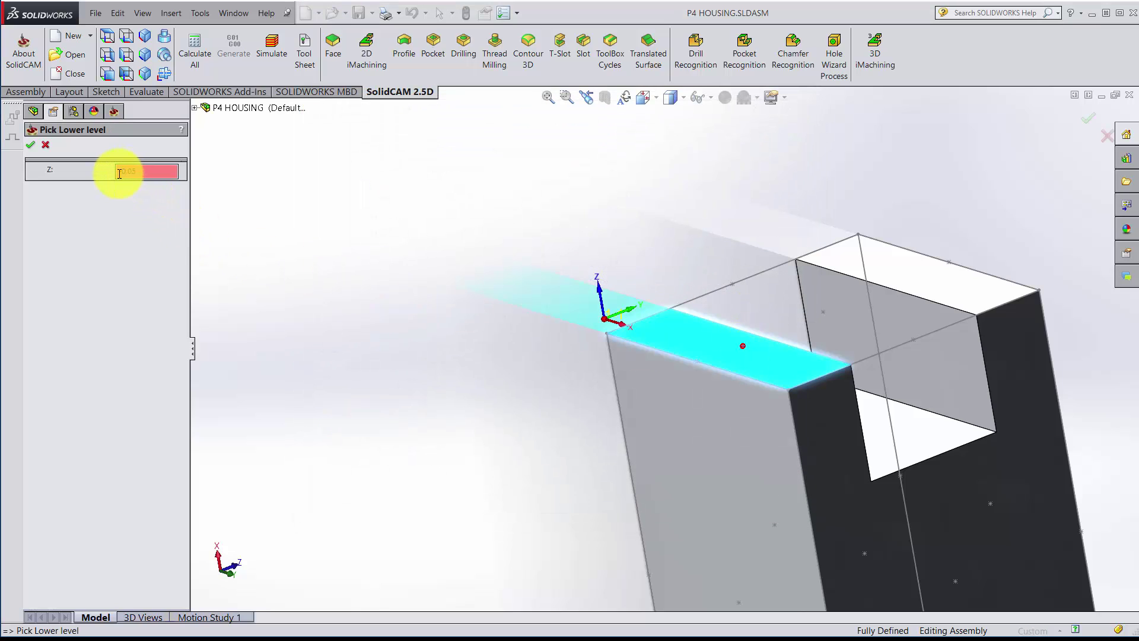
left_click(32, 146)
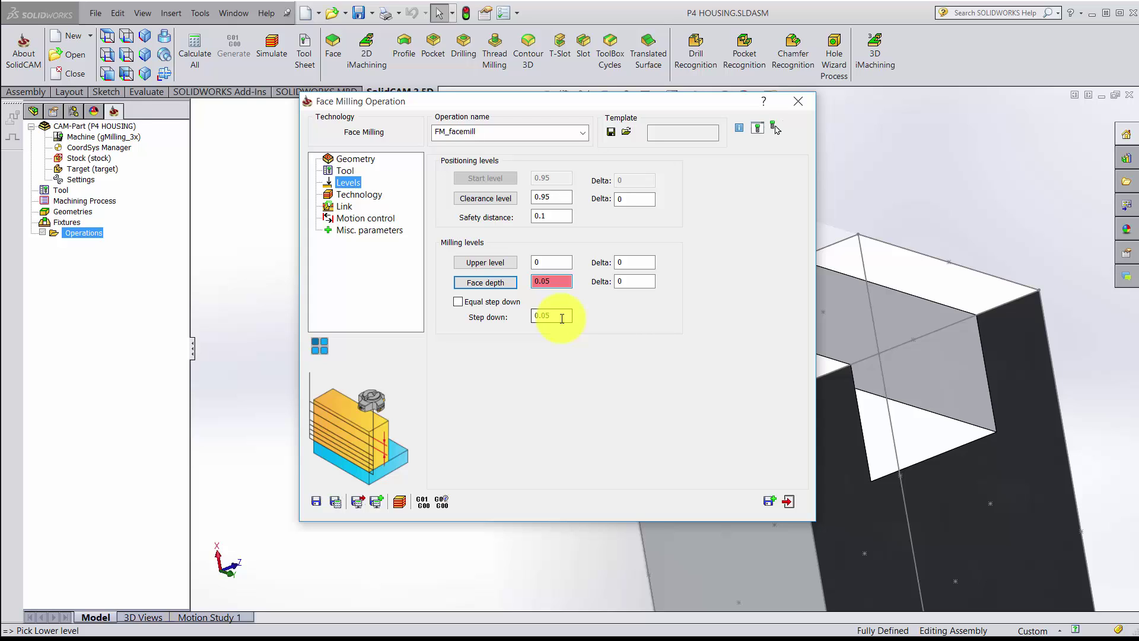
left_click(359, 195)
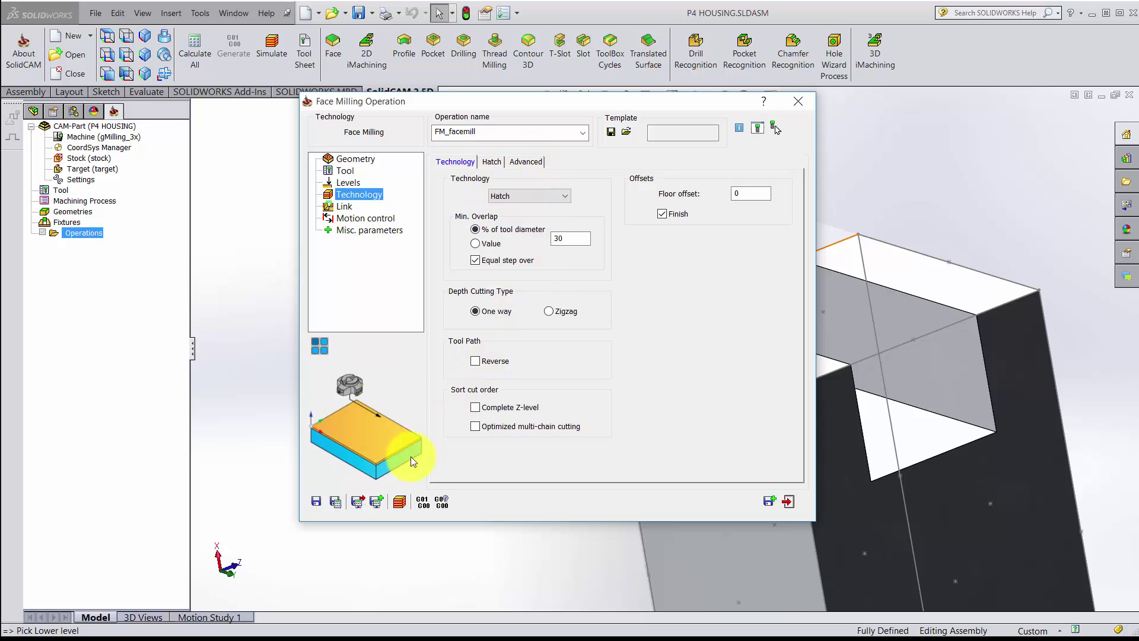
Review the Link, Geometry, Tool and Levels pages, then save and calculate FM_facemill.
left_click(343, 207)
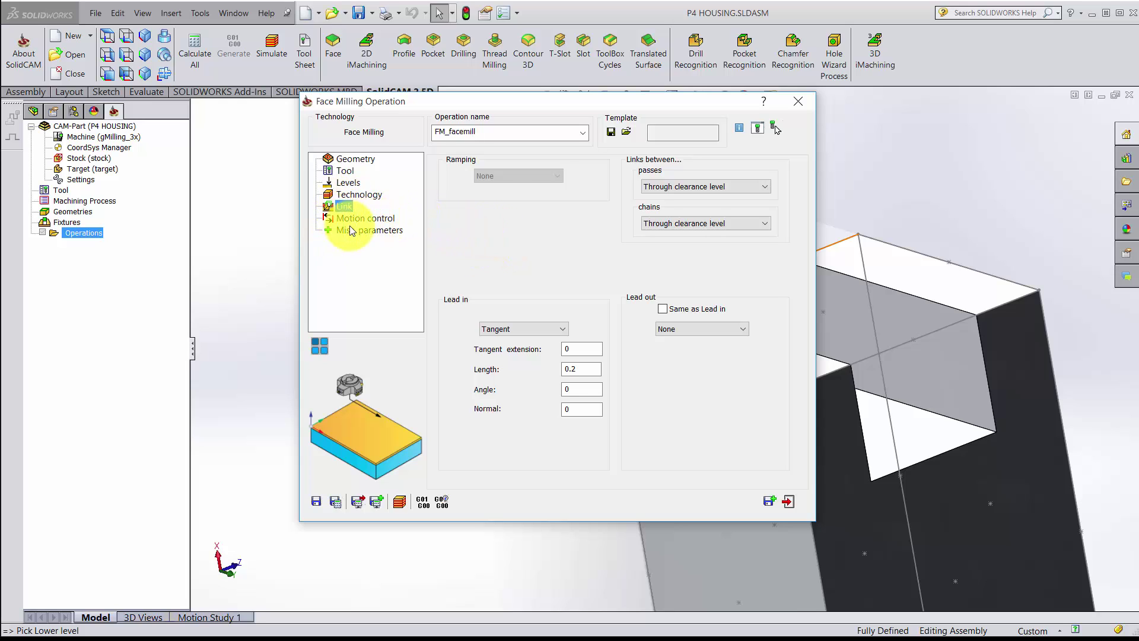
left_click(353, 159)
left_click(346, 170)
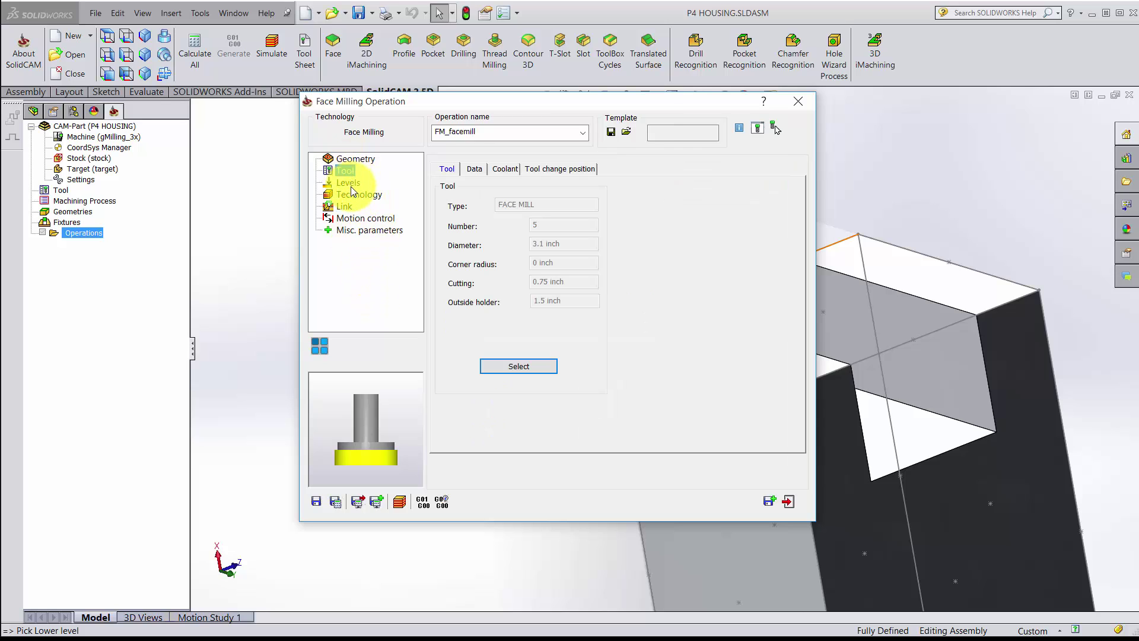
left_click(348, 183)
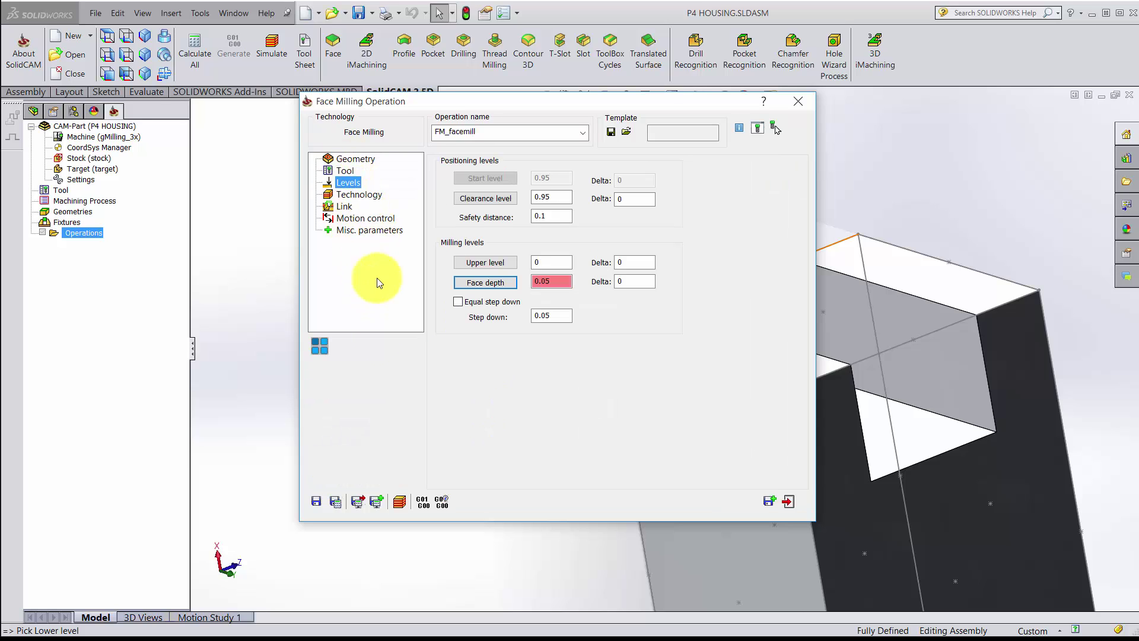
left_click(336, 503)
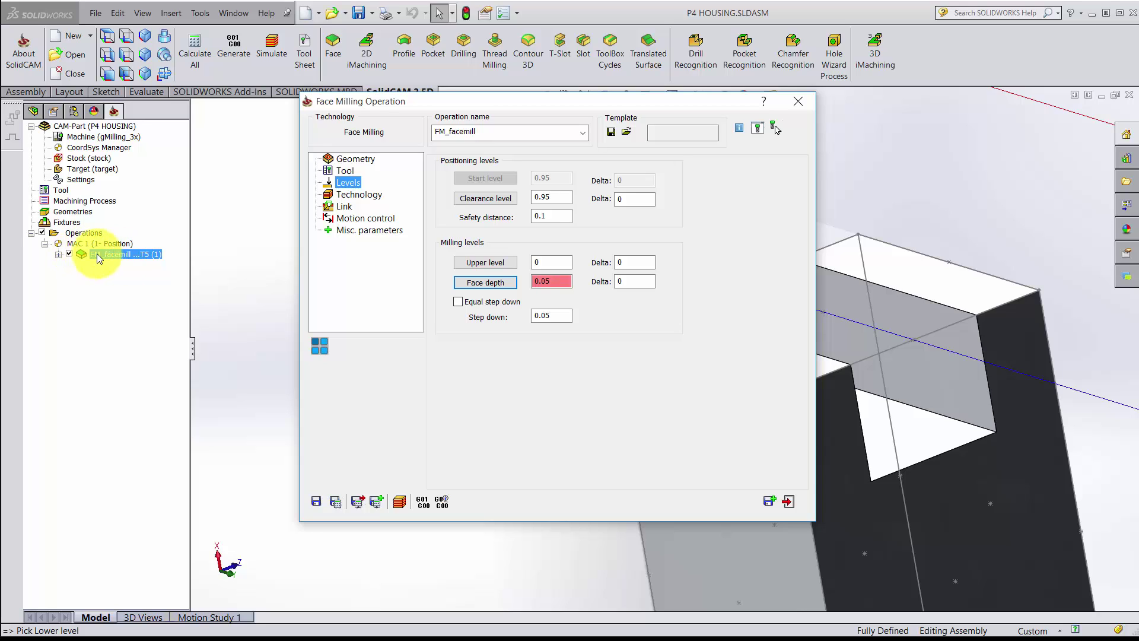
Launch the simulation of the FM_facemill operation.
left_click(399, 502)
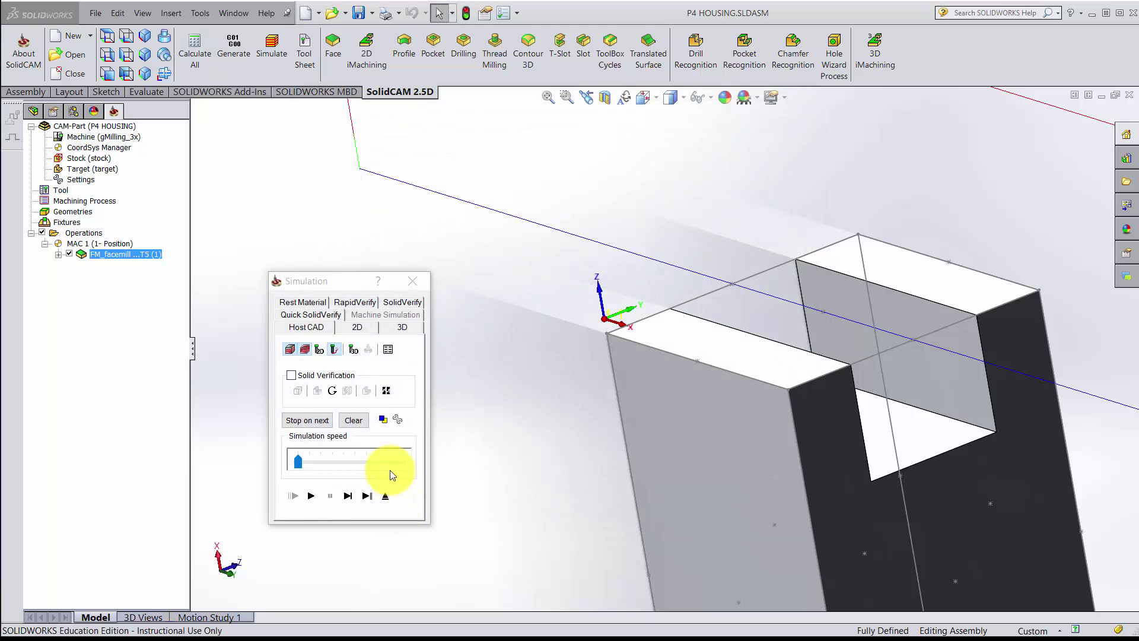
Run the face milling pass in SolidVerify at about half speed, stepping to the end, then close it.
left_click(394, 304)
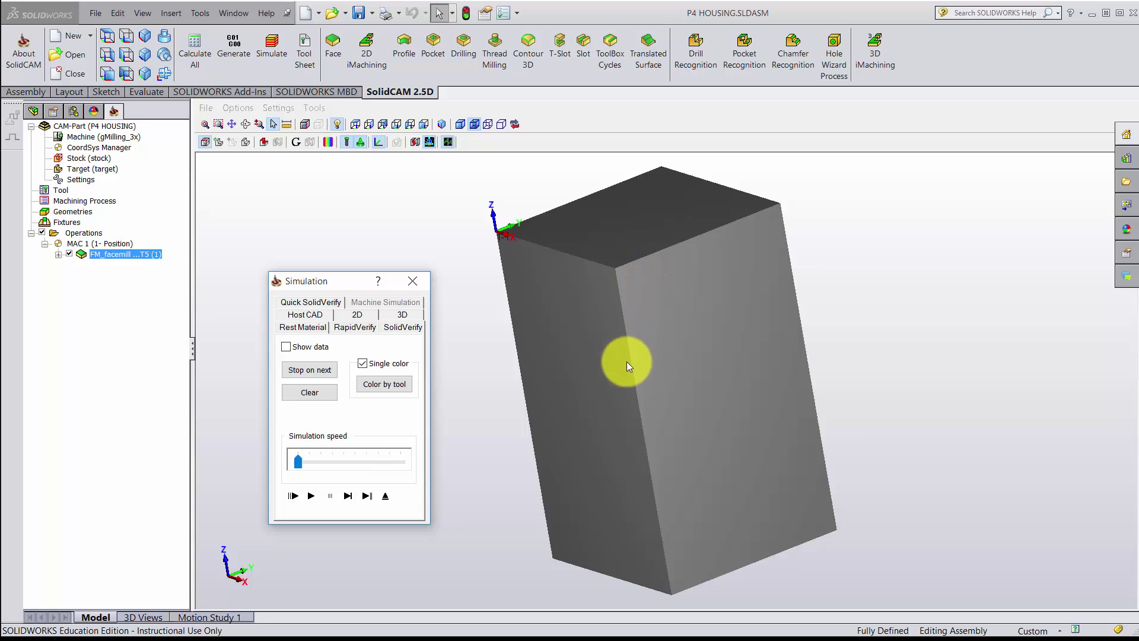
mouse_move(305, 465)
left_mouse_down()
mouse_move(379, 468)
mouse_move(286, 455)
left_mouse_up()
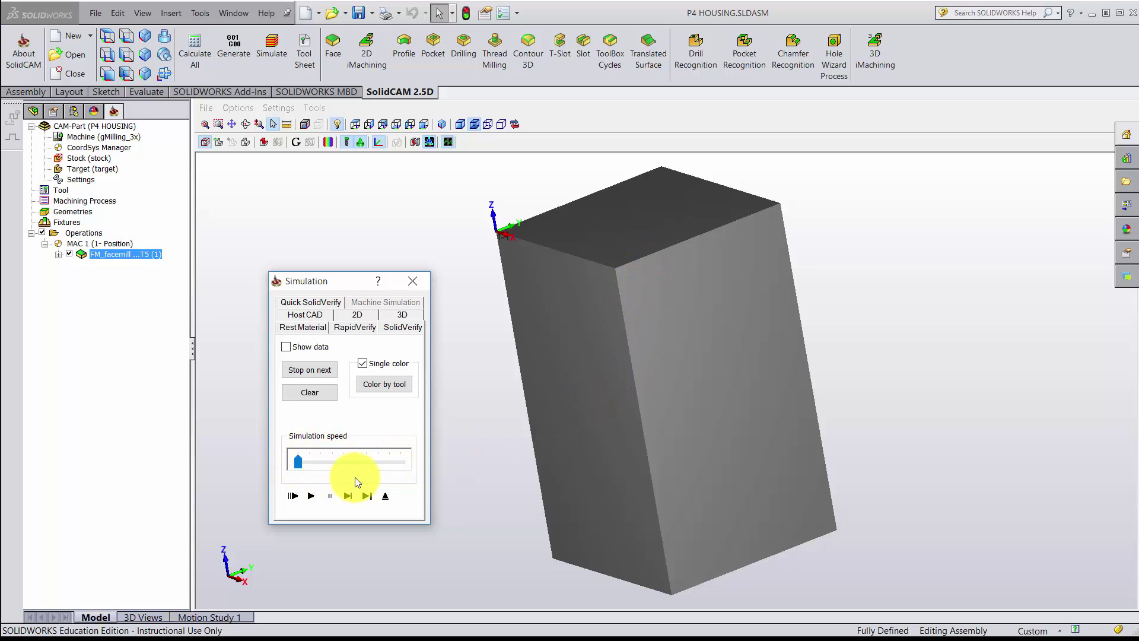
left_click(312, 497)
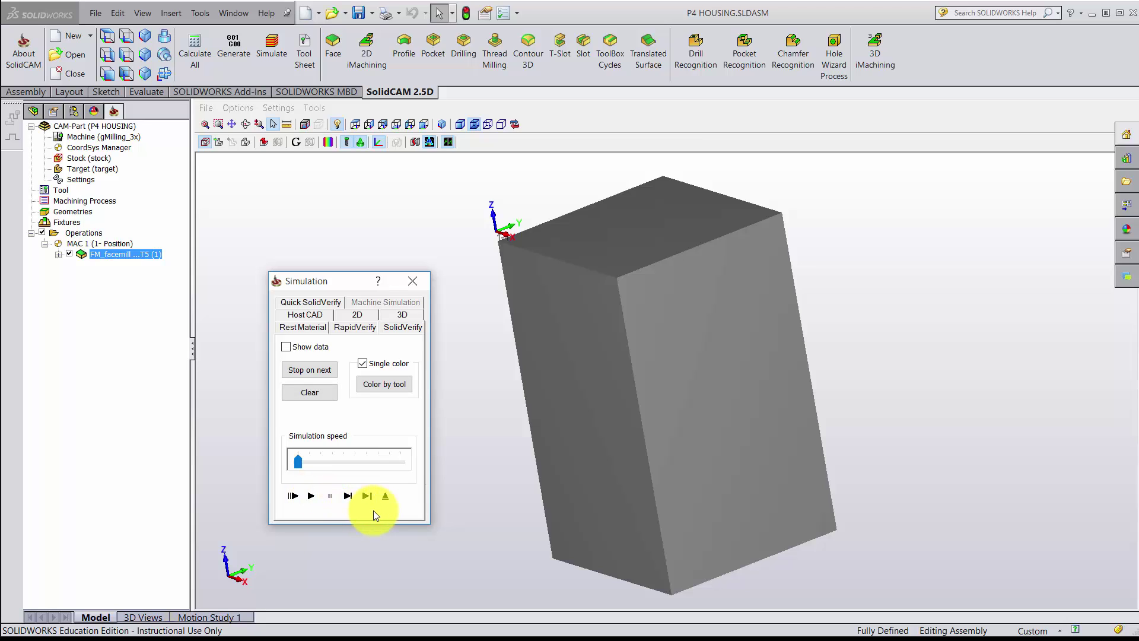
left_click(349, 499)
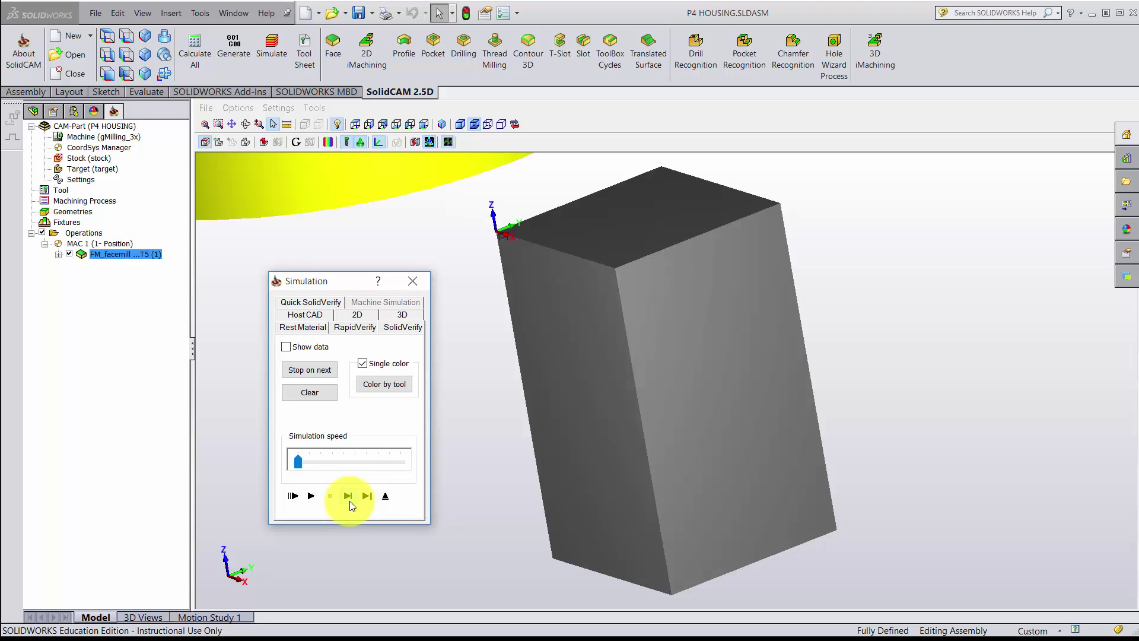
left_click(351, 501)
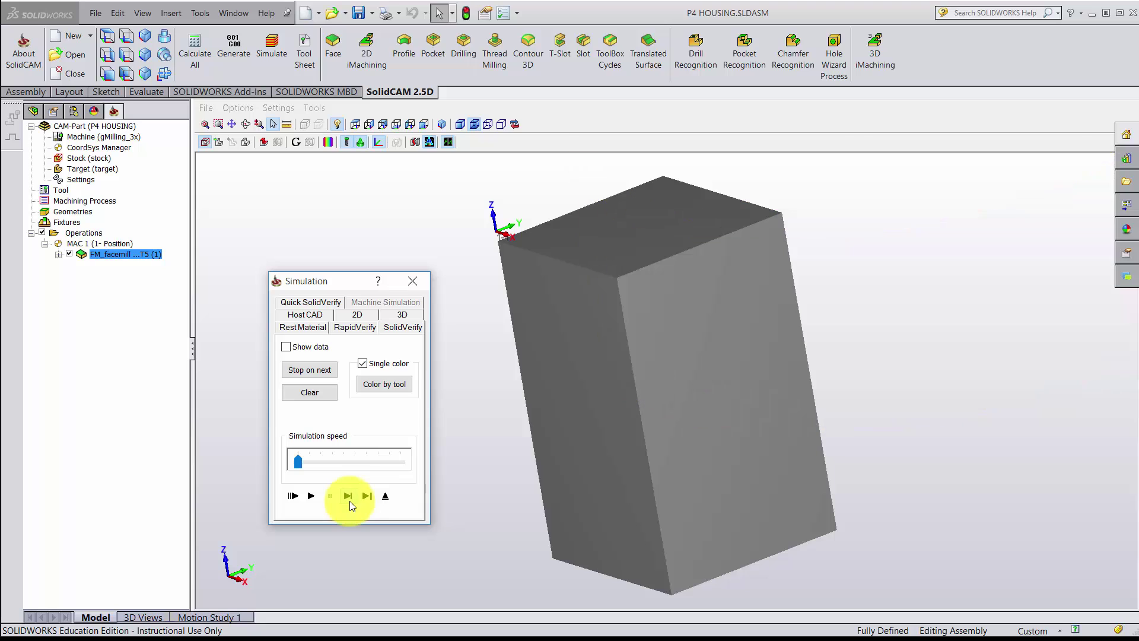
scroll(769, 396, "down", 3)
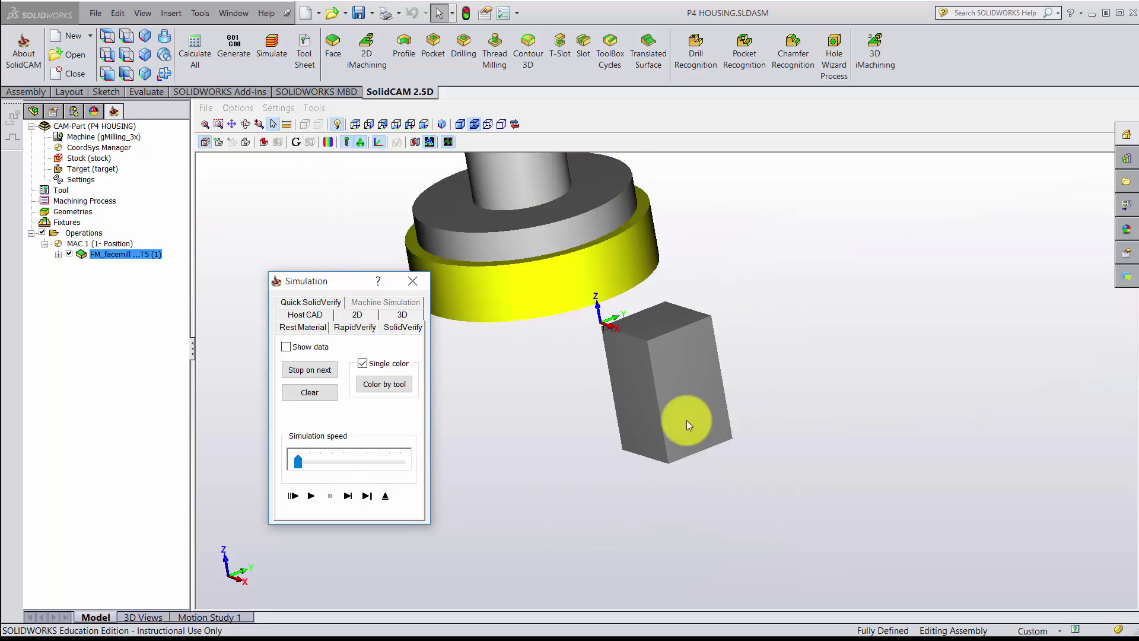
left_click(348, 496)
left_click(348, 496)
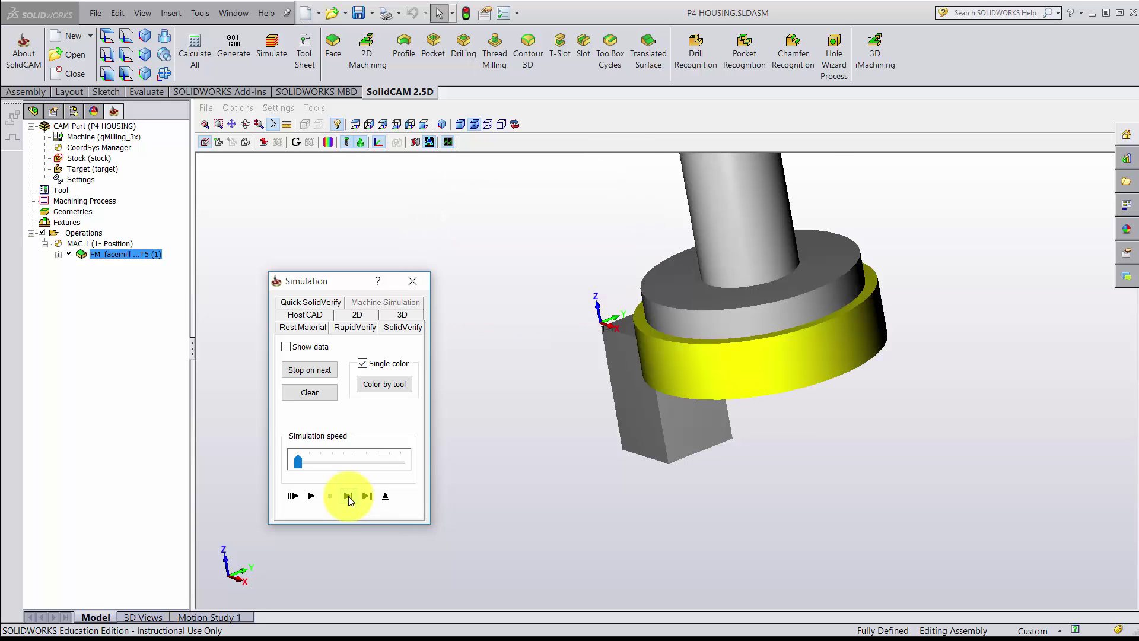
left_click(347, 496)
left_click(348, 496)
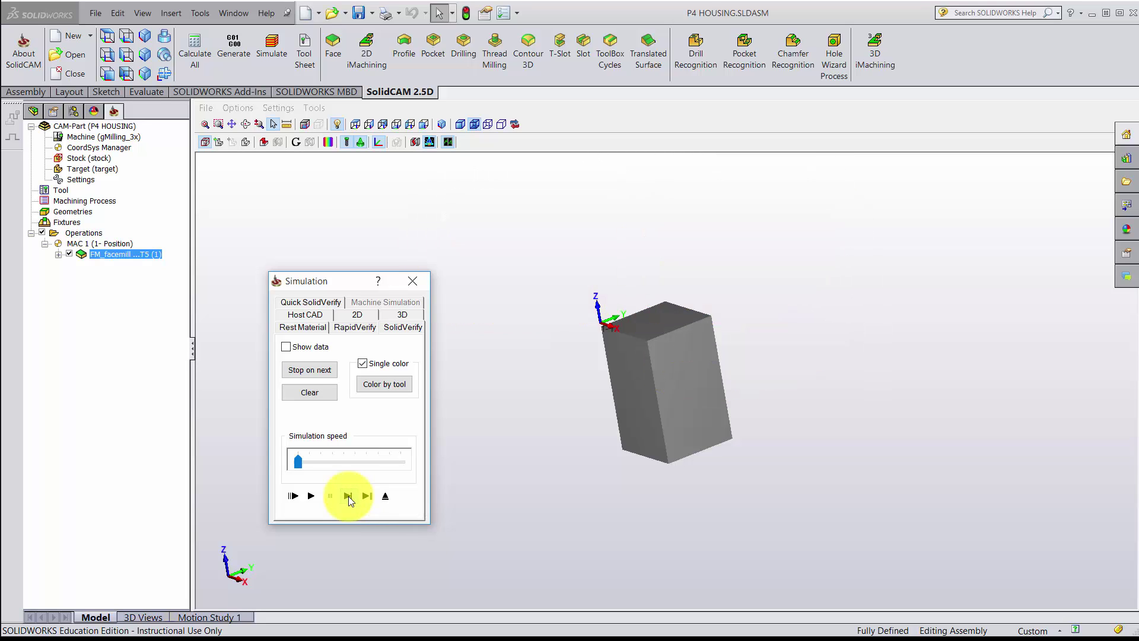
left_click(412, 282)
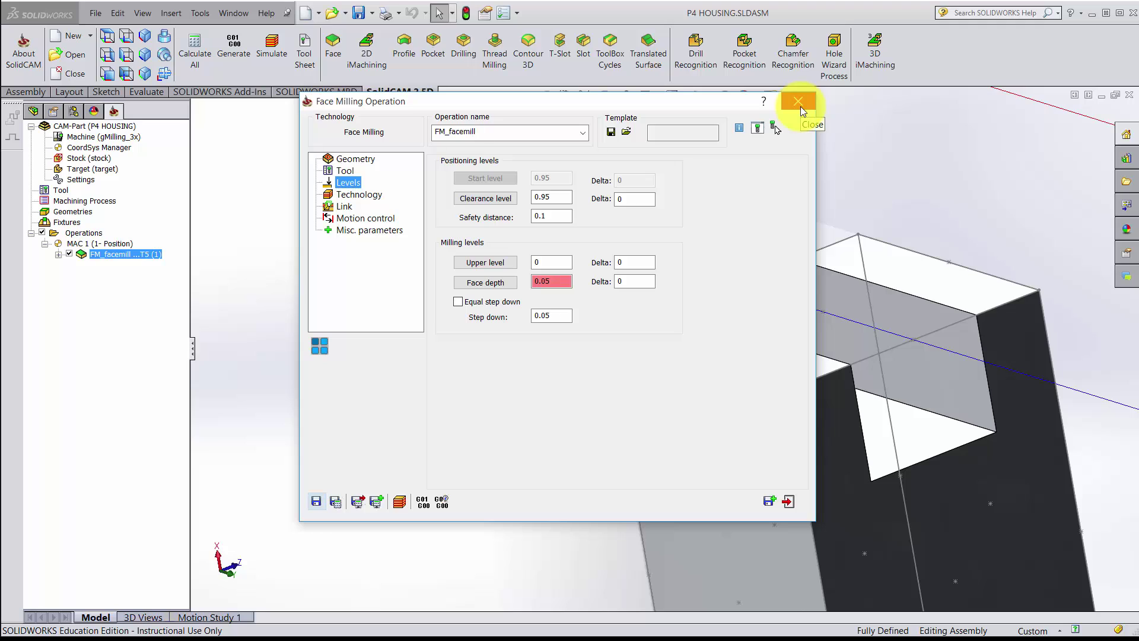
Generate G-code for FM_facemill, saving it under the file name FM_facemill.
left_click(799, 102)
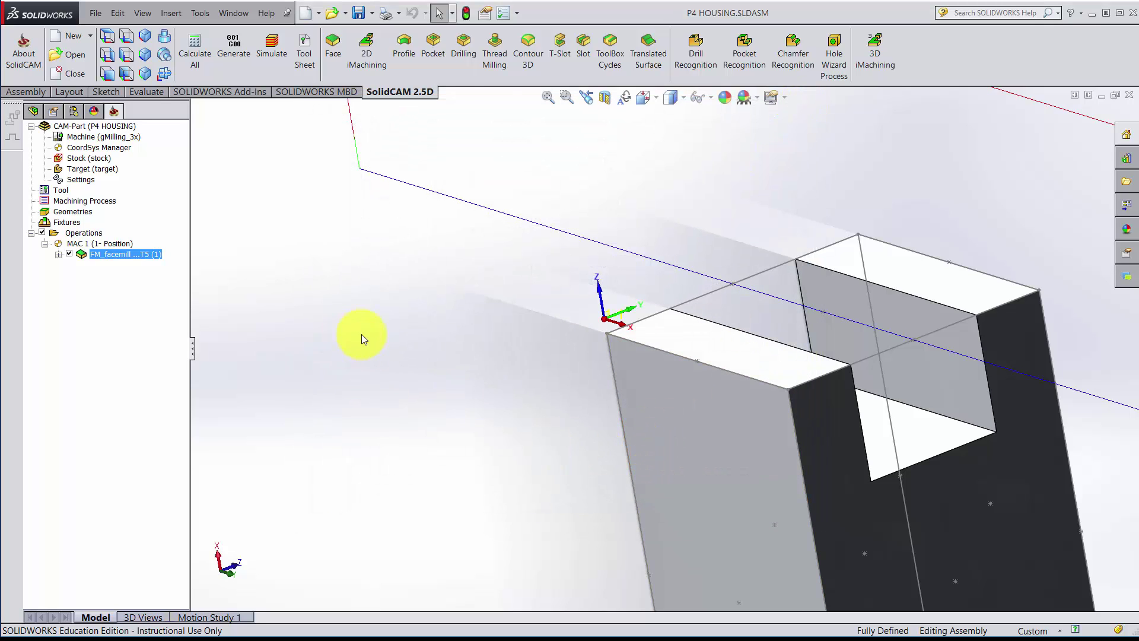
right_click(143, 257)
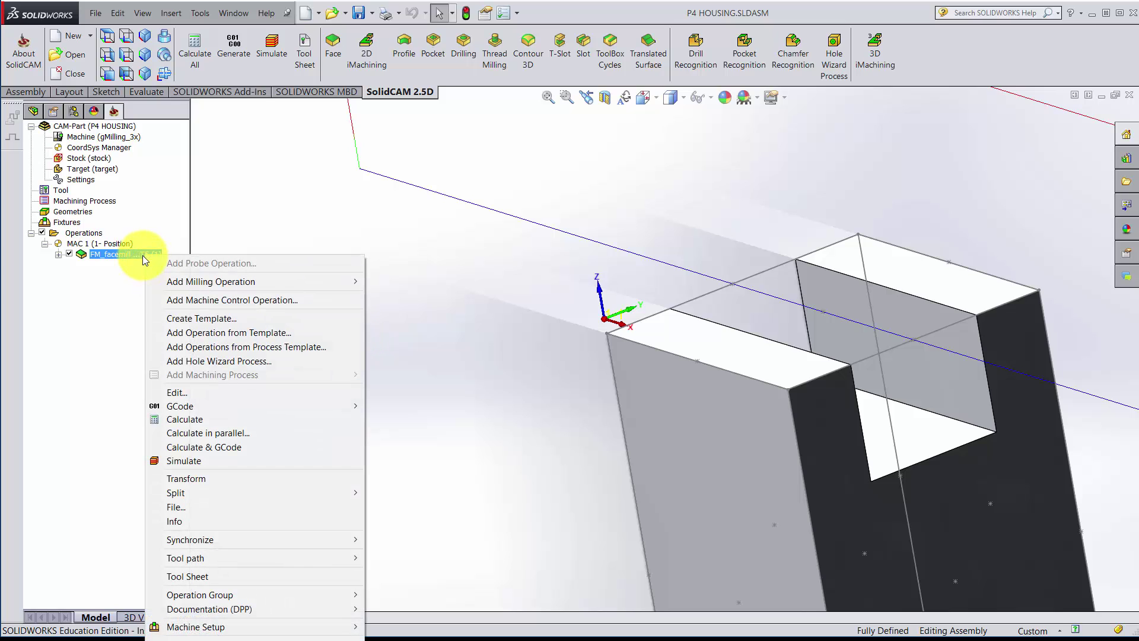
mouse_move(200, 410)
left_click(409, 407)
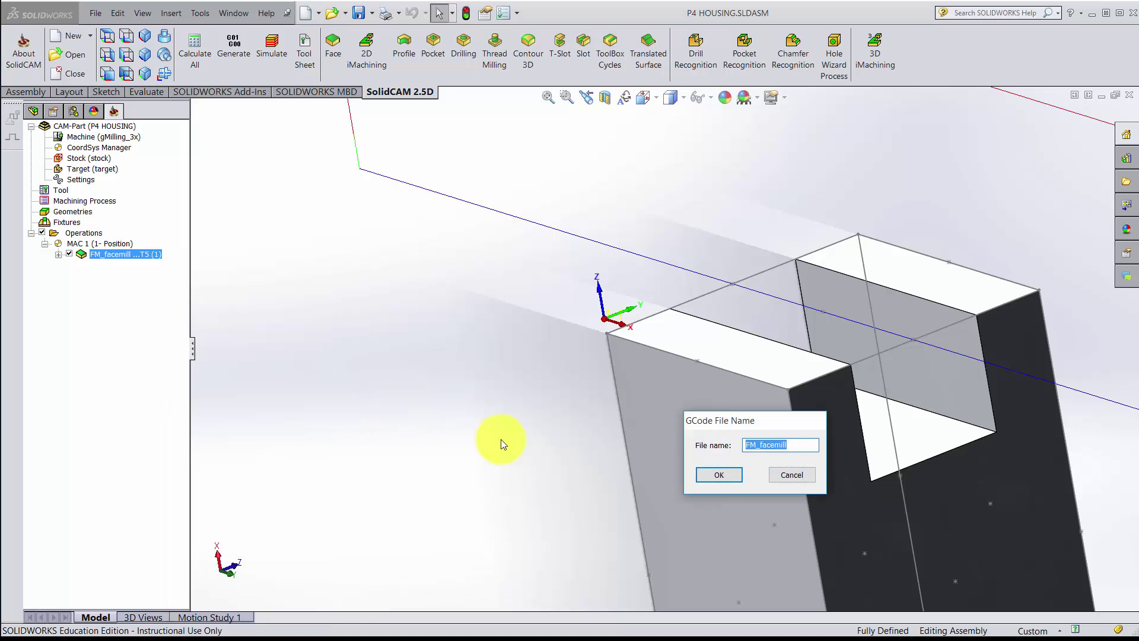
left_click(719, 476)
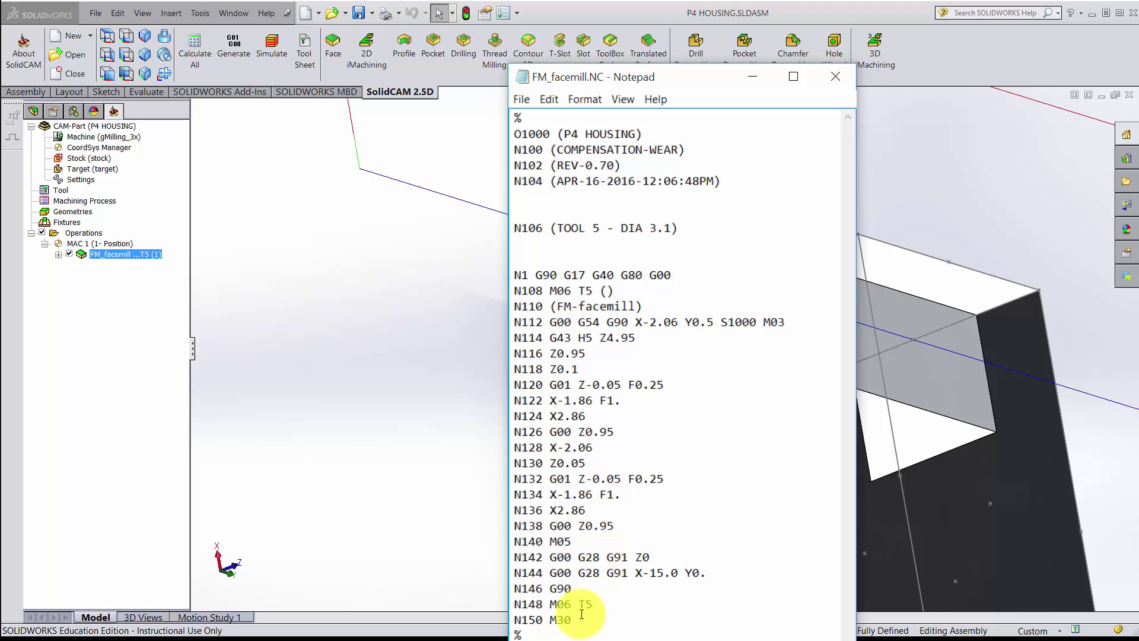
Close the FM_facemill.NC G-code listing in Notepad.
left_click(835, 76)
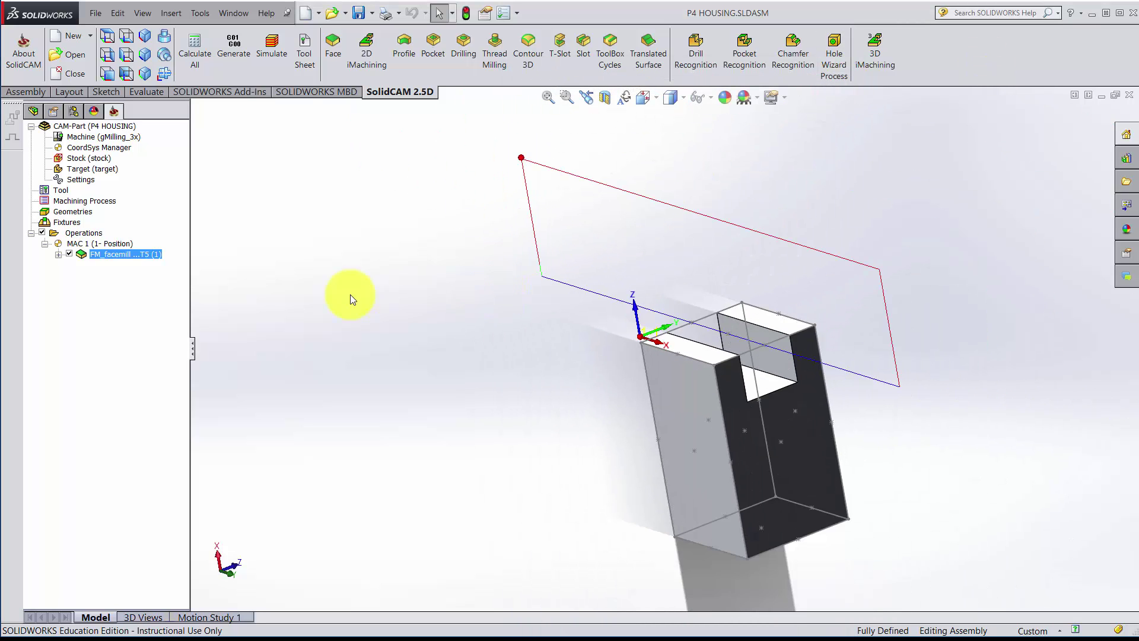
left_click(68, 254)
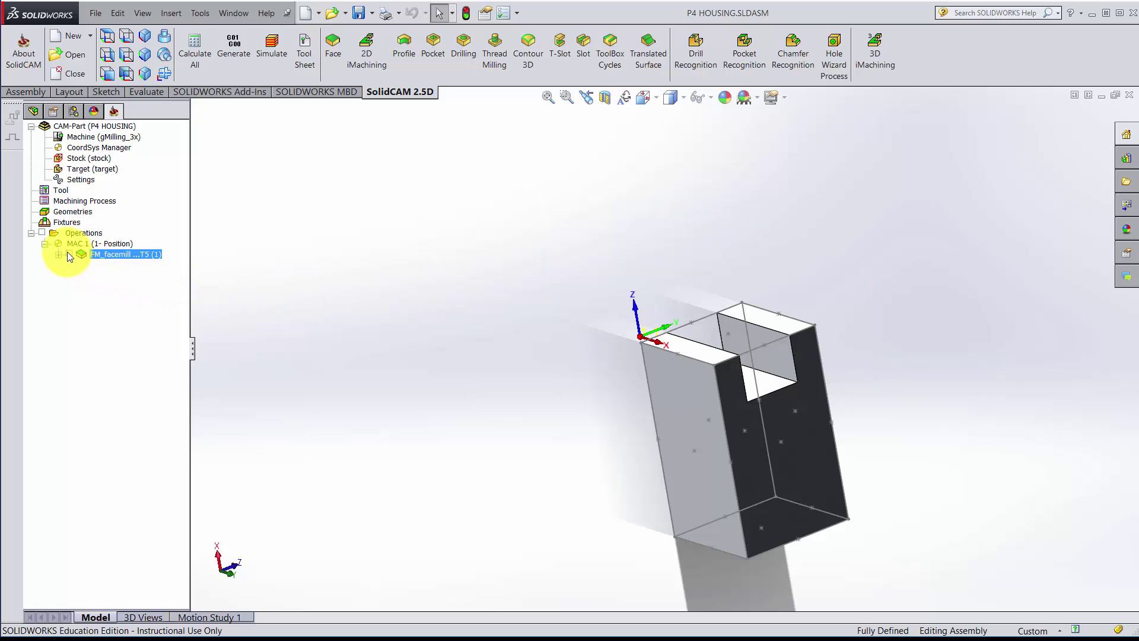
left_click(69, 254)
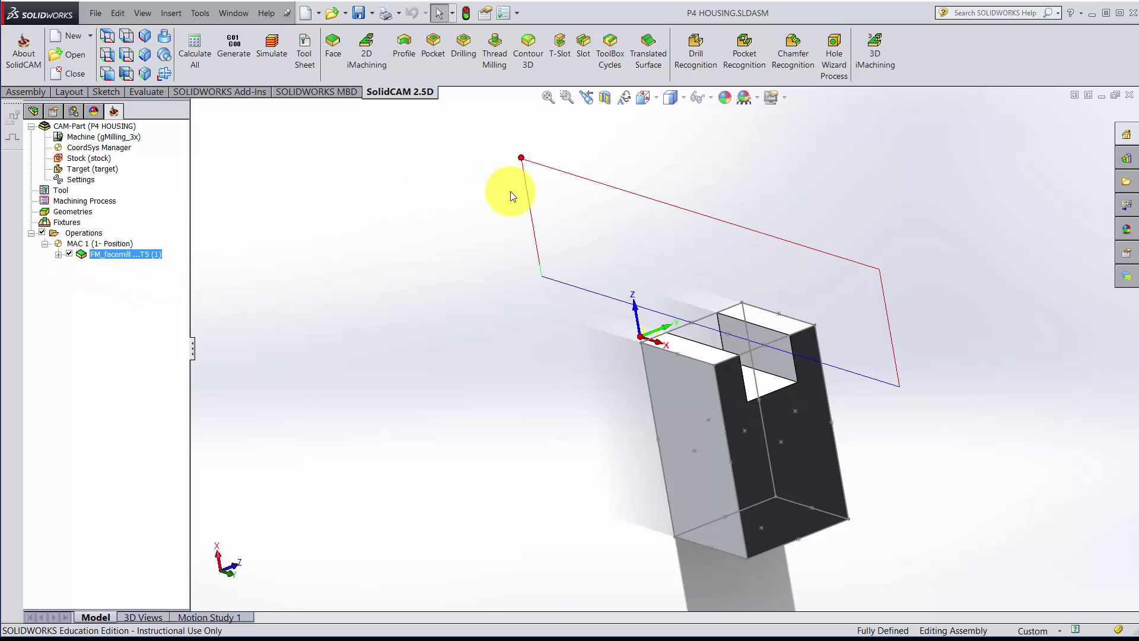